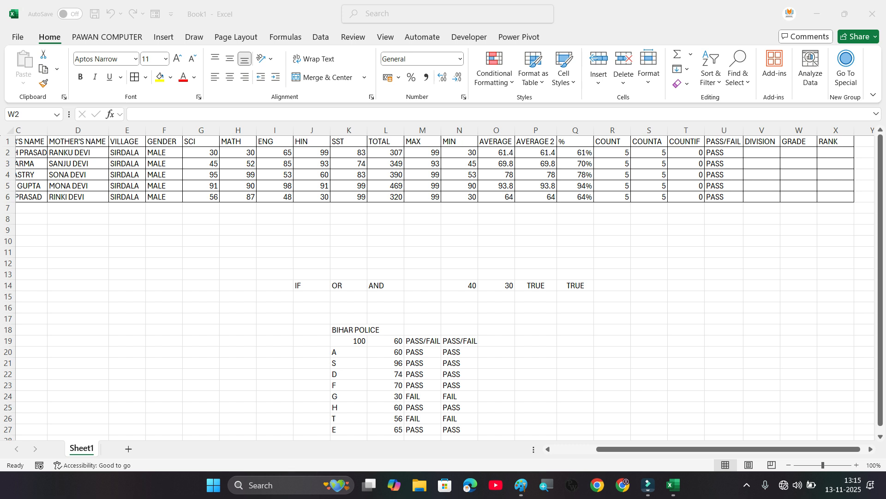
{"action": "left_click", "coordinate": [799, 160]}
{"action": "left_click_drag", "start_coordinate": [723, 152], "coordinate": [724, 197]}
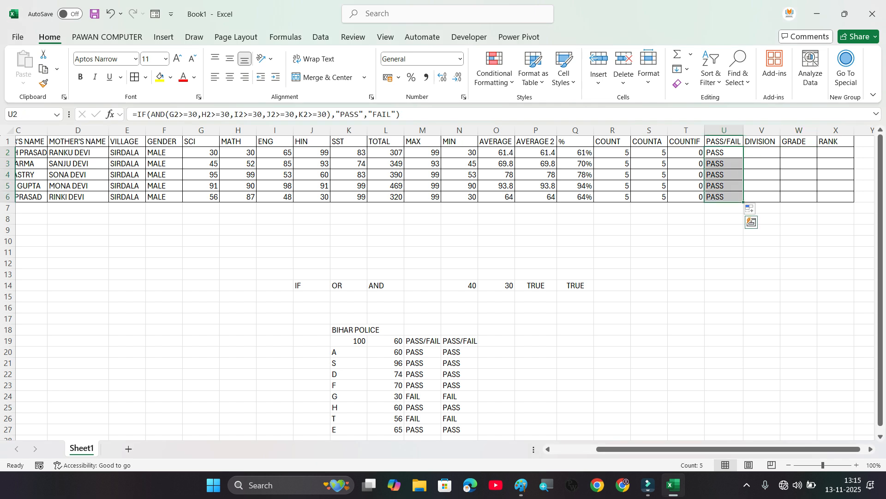
{"action": "left_click", "coordinate": [723, 229]}
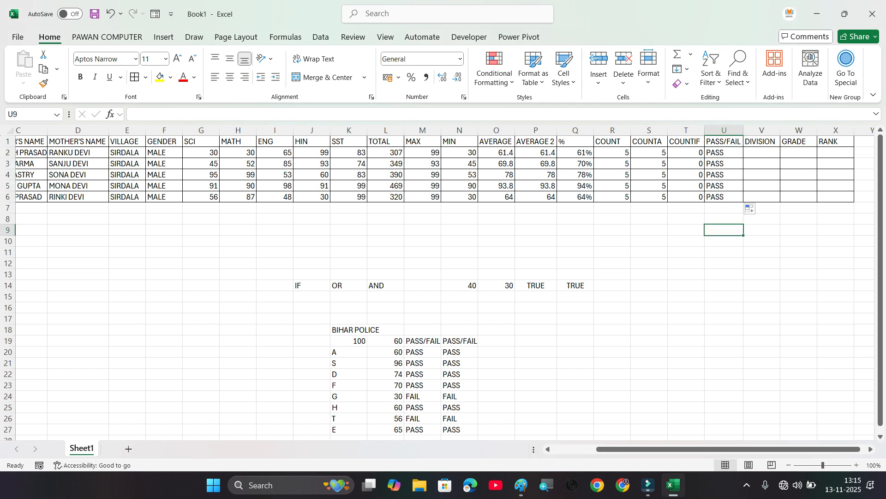
{"action": "left_click", "coordinate": [724, 152]}
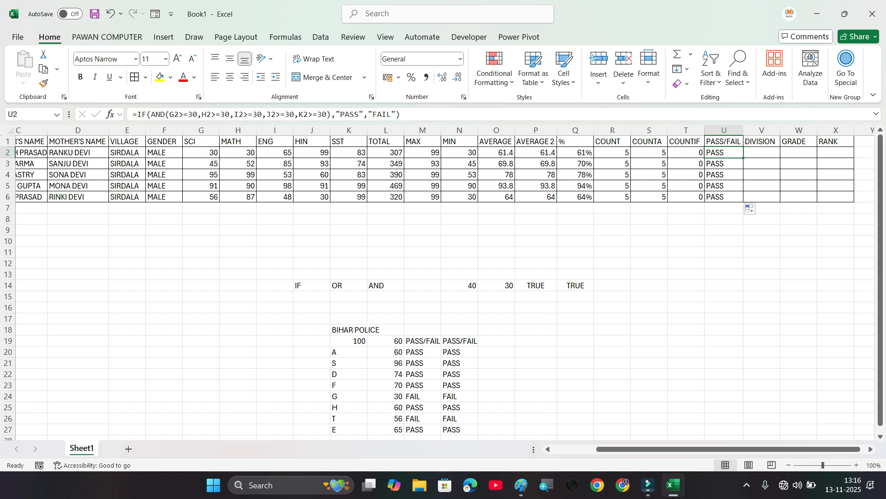
Step: Insert a blank column before the DIVISION column
{"action": "left_click", "coordinate": [762, 130]}
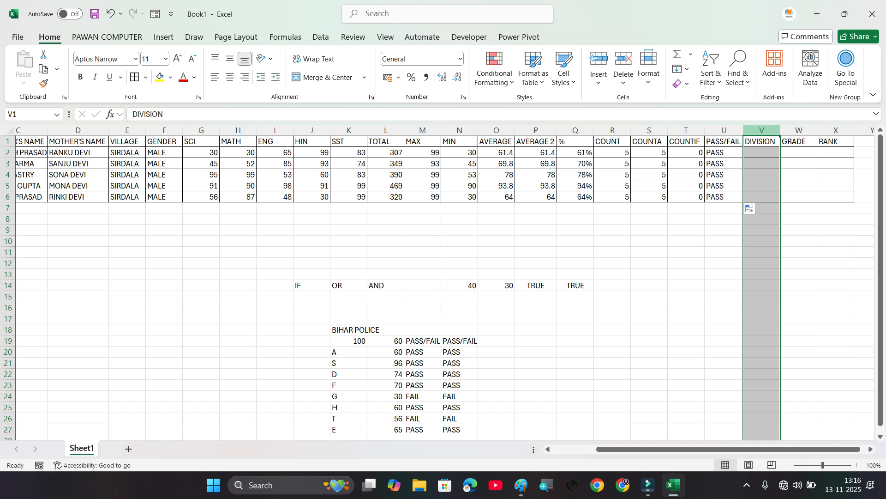
{"action": "right_click", "coordinate": [760, 131]}
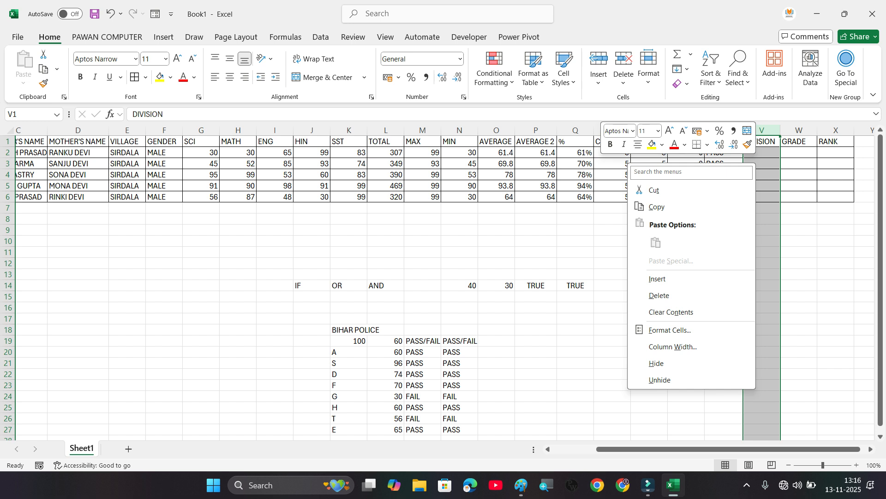
{"action": "left_click", "coordinate": [762, 130]}
{"action": "right_click", "coordinate": [757, 160]}
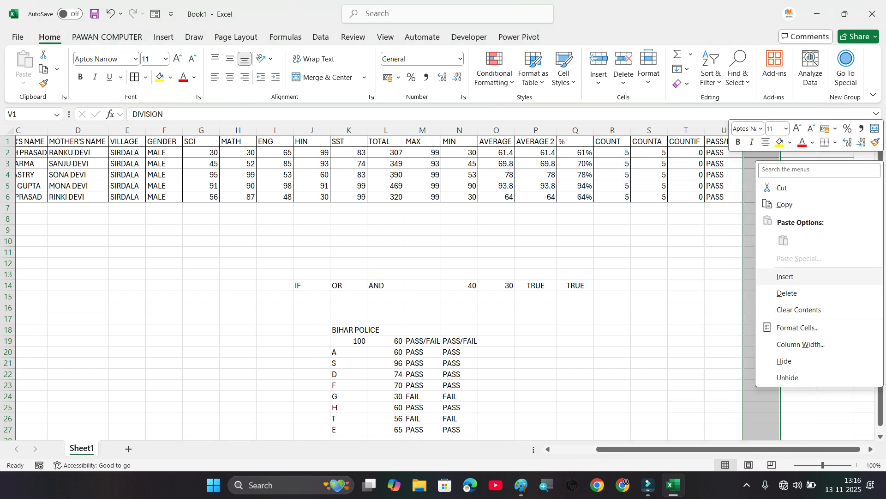
{"action": "left_click", "coordinate": [785, 276]}
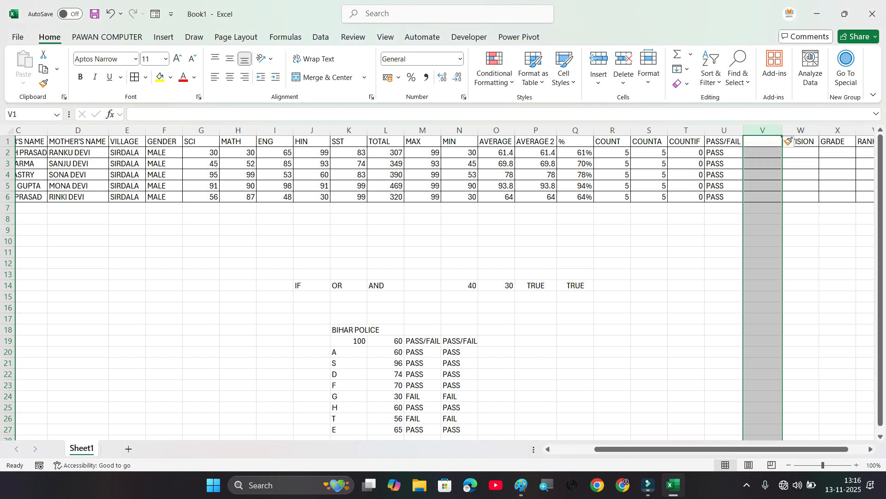
Step: Fill the PASS/FAIL header from U1 into V1 of the new column
{"action": "left_click", "coordinate": [763, 142]}
{"action": "left_click", "coordinate": [723, 142]}
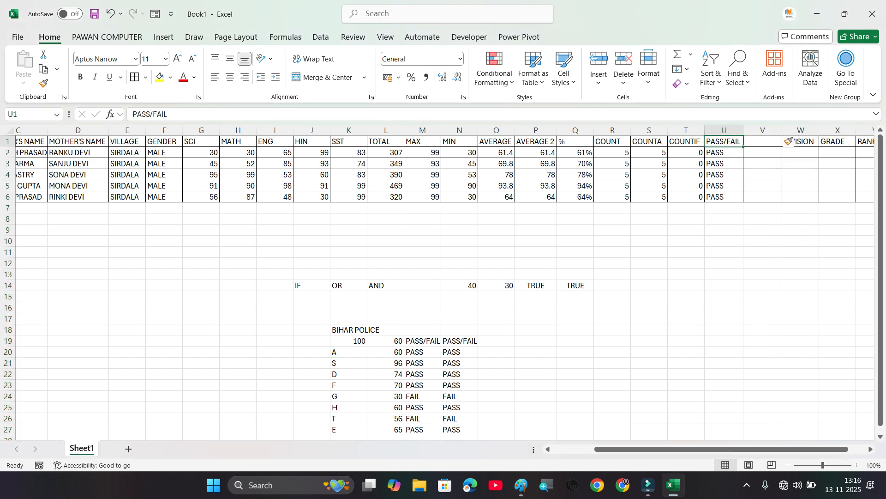
{"action": "left_click_drag", "start_coordinate": [743, 147], "coordinate": [778, 147]}
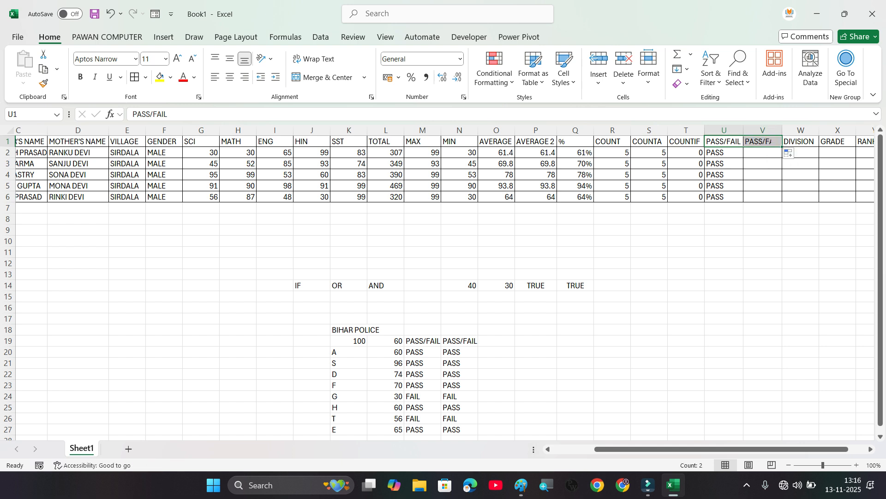
Step: Start an IF formula in V2 with an OR test containing the conditions G2<30 and H2<30
{"action": "left_click", "coordinate": [763, 153]}
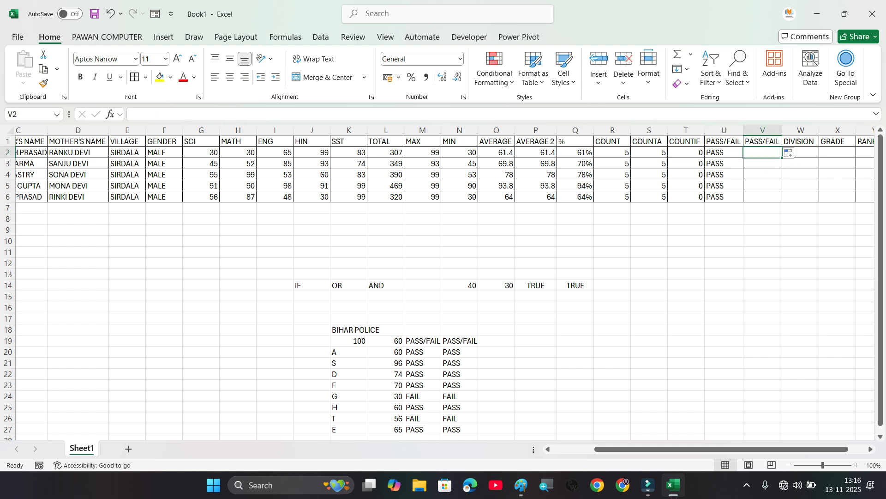
{"action": "type", "text": "=IF("}
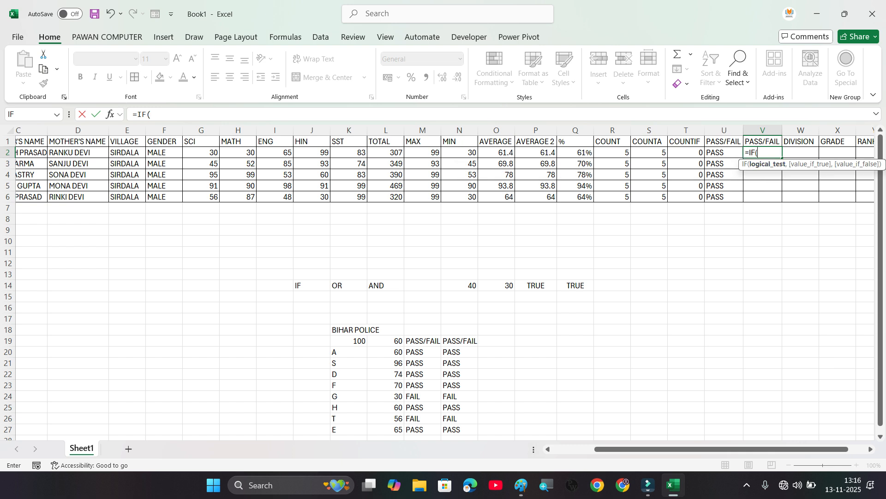
{"action": "type", "text": "OR"}
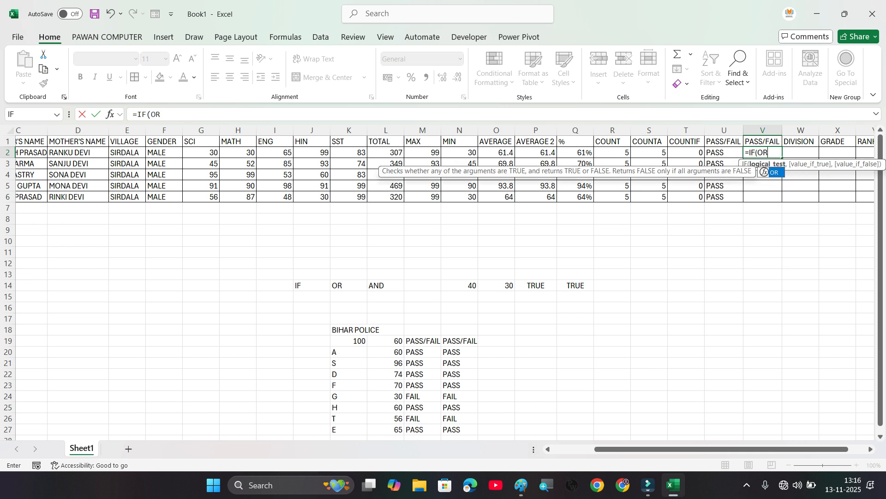
{"action": "type", "text": "("}
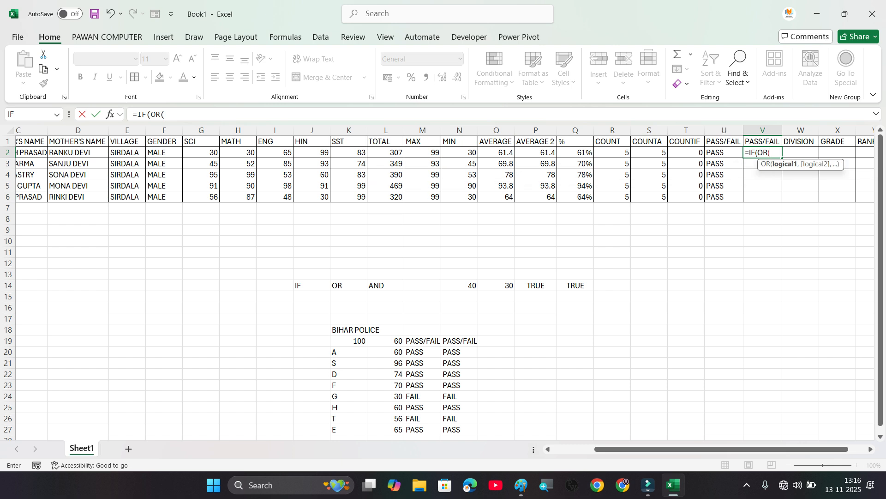
{"action": "left_click", "coordinate": [201, 152]}
{"action": "type", "text": "<"}
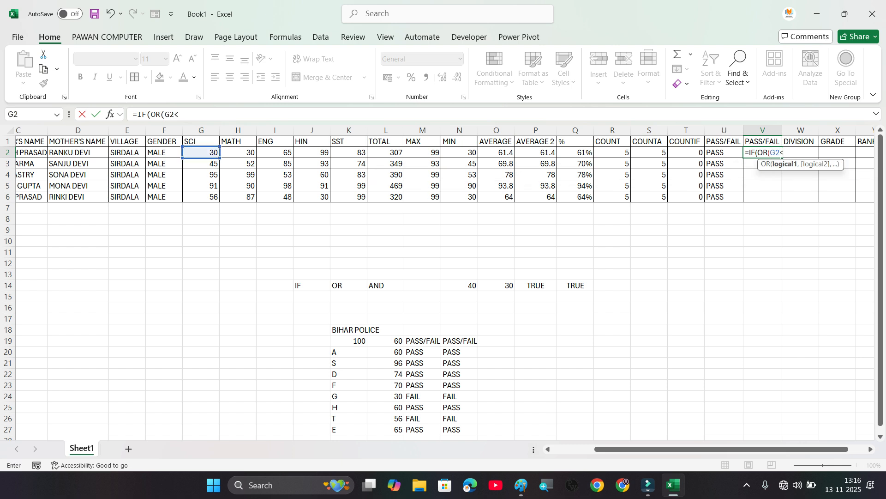
{"action": "type", "text": "30,"}
{"action": "left_click", "coordinate": [238, 153]}
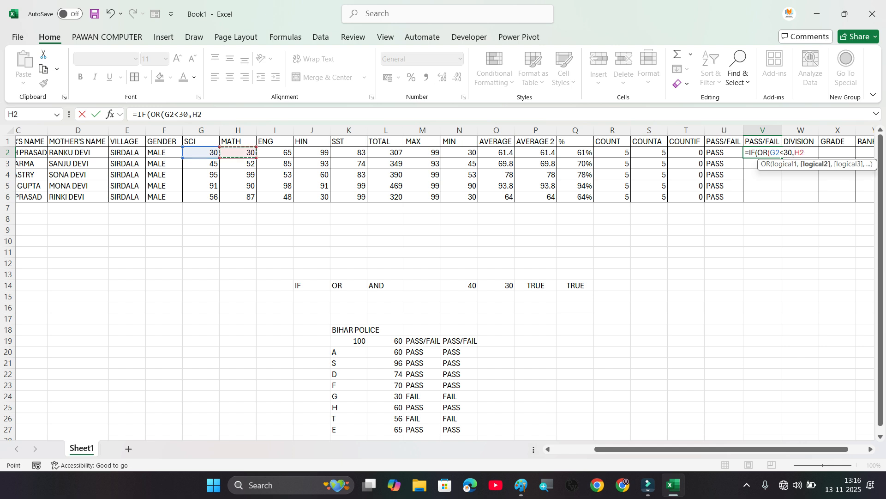
{"action": "type", "text": "<30,"}
Step: Add the conditions I2<30, J2<30 and K2<30 to the OR test in V2 and close it
{"action": "left_click", "coordinate": [274, 152]}
{"action": "type", "text": "<30,"}
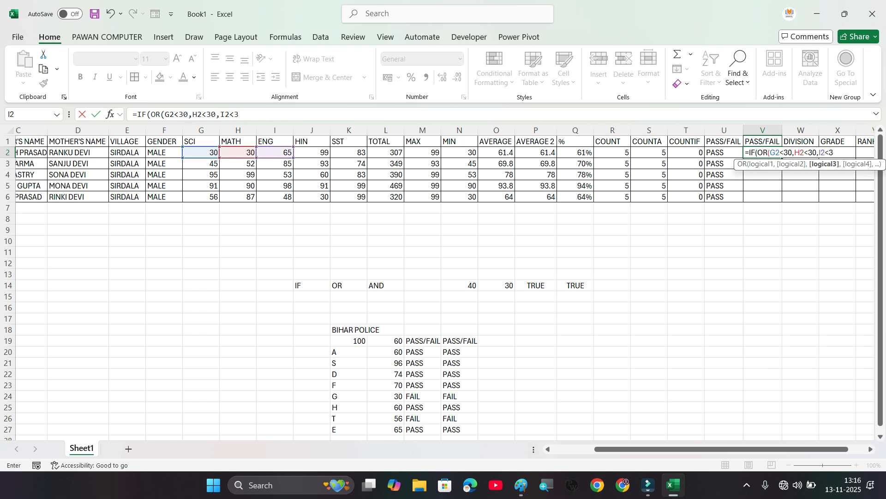
{"action": "left_click", "coordinate": [312, 152]}
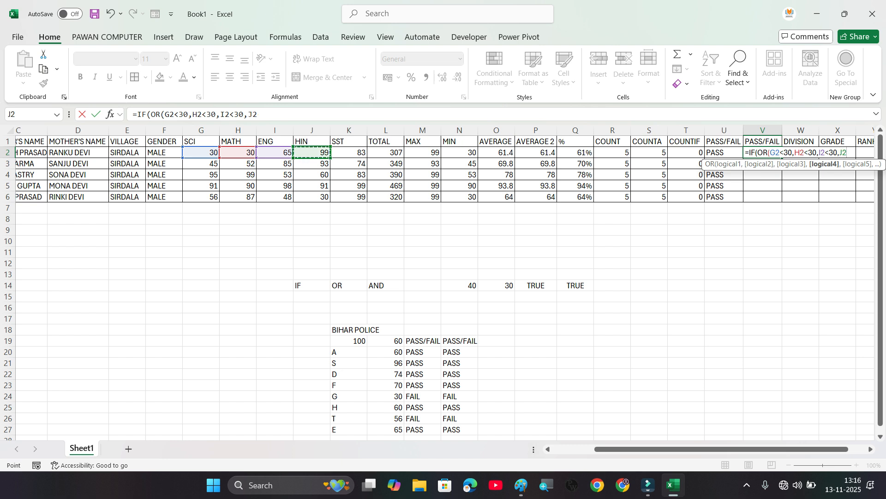
{"action": "type", "text": "<30,"}
{"action": "left_click", "coordinate": [349, 153]}
{"action": "type", "text": "<30,K2<30"}
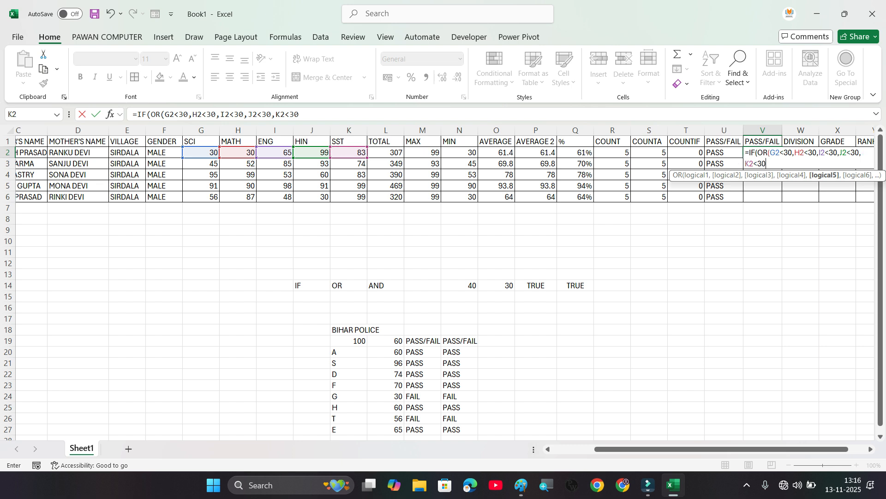
{"action": "type", "text": ")"}
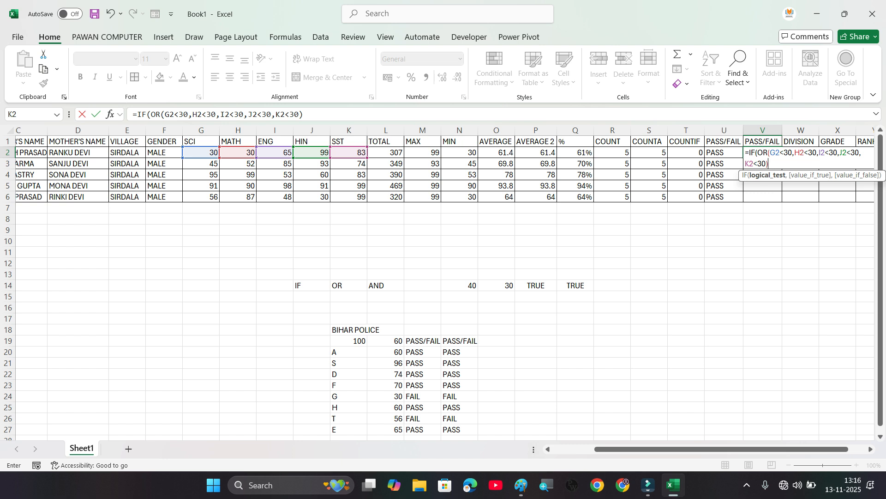
Step: Complete the V2 formula with "FAIL" as the true result and "PASS" as the false result, and enter it
{"action": "left_click", "coordinate": [273, 114]}
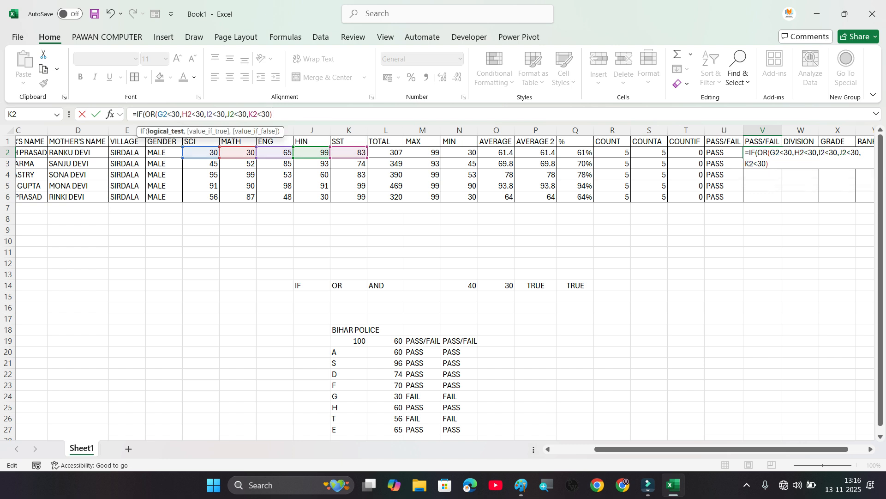
{"action": "type", "text": ","}
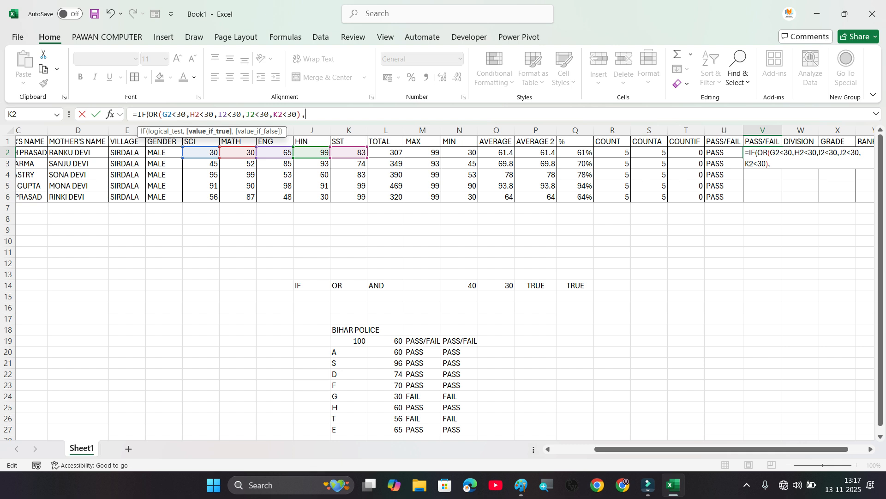
{"action": "type", "text": "\"FAI"}
{"action": "type", "text": ",\"PASS"}
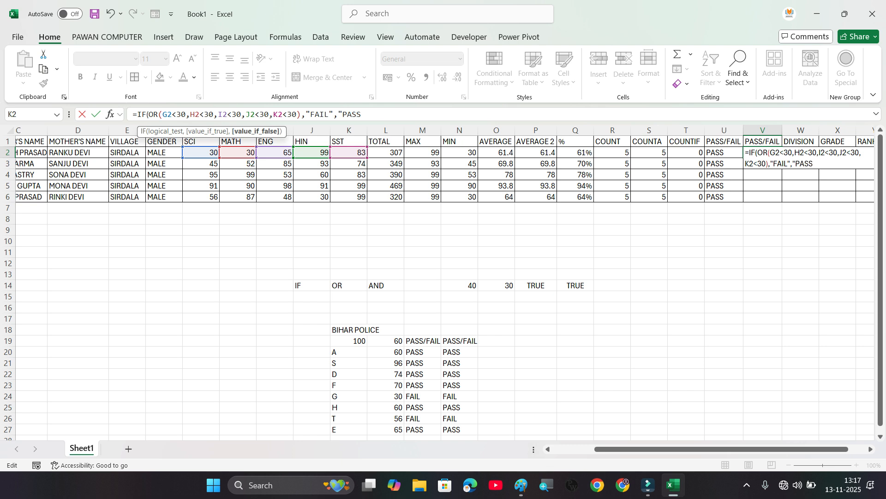
{"action": "key", "text": "Return"}
{"action": "key", "text": "Return"}
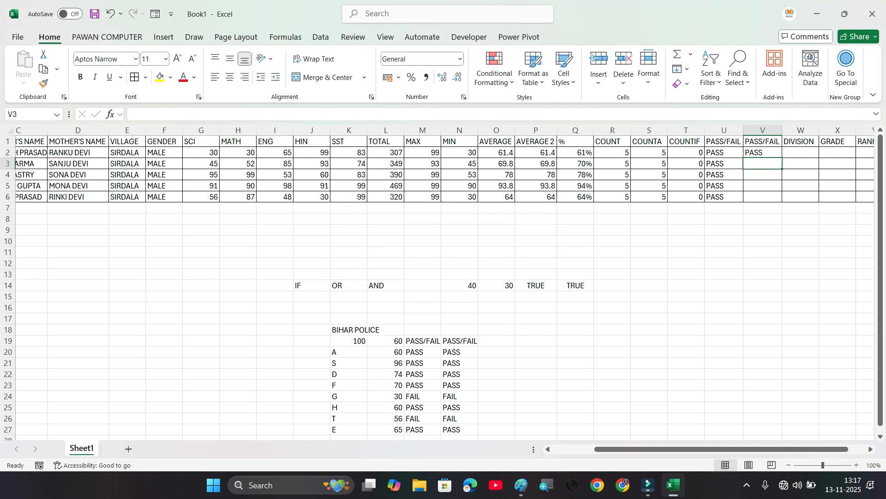
Step: Fill the V2 formula down to V6 and compare it with the one in U2
{"action": "left_click", "coordinate": [763, 152]}
{"action": "left_click_drag", "start_coordinate": [782, 157], "coordinate": [780, 199]}
{"action": "left_click", "coordinate": [724, 153]}
{"action": "left_click", "coordinate": [763, 153]}
Step: Test both PASS/FAIL formulas by setting the SCI mark in G2 to 29, and restore it to 30
{"action": "left_click", "coordinate": [201, 153]}
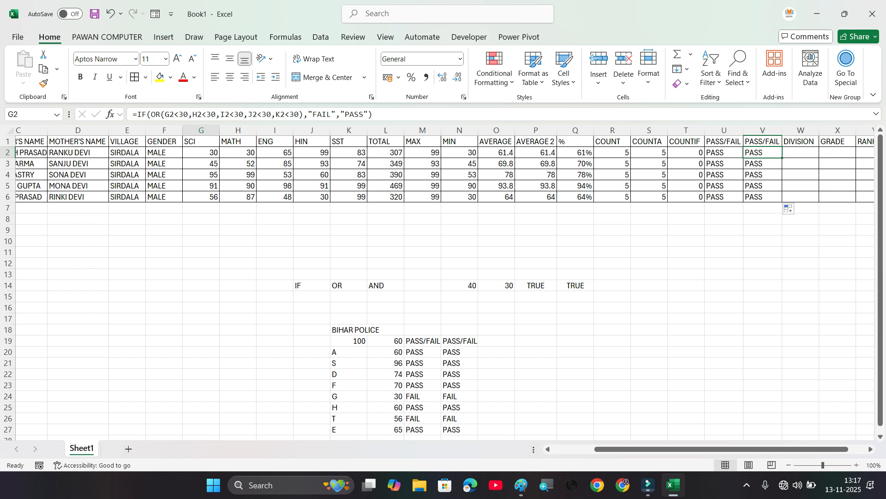
{"action": "type", "text": "29"}
{"action": "key", "text": "Return"}
{"action": "key", "text": "Up"}
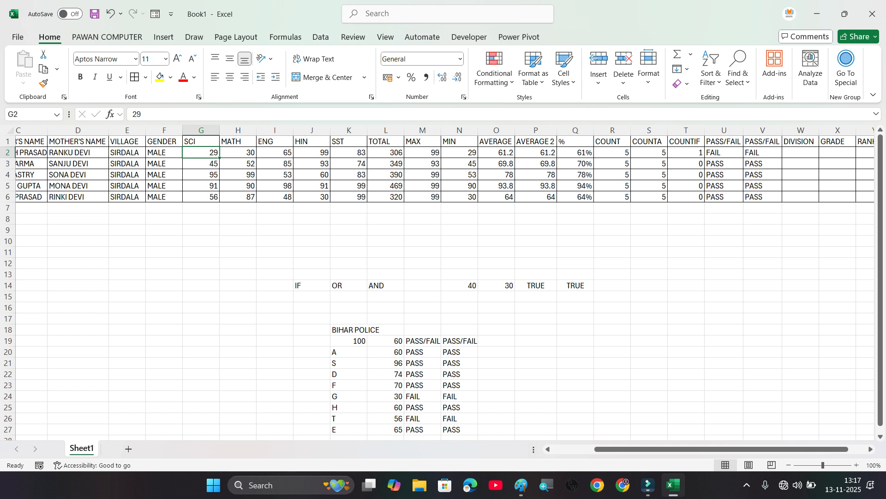
{"action": "type", "text": "30."}
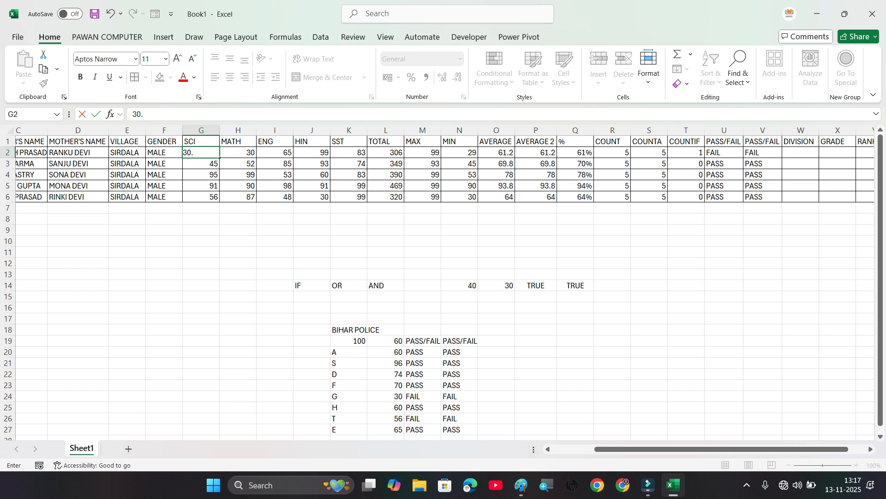
{"action": "key", "text": "Return"}
Step: List the comparison operators >, >=, <, <=, <> and <>= down cells R19 to R24
{"action": "left_click", "coordinate": [612, 340]}
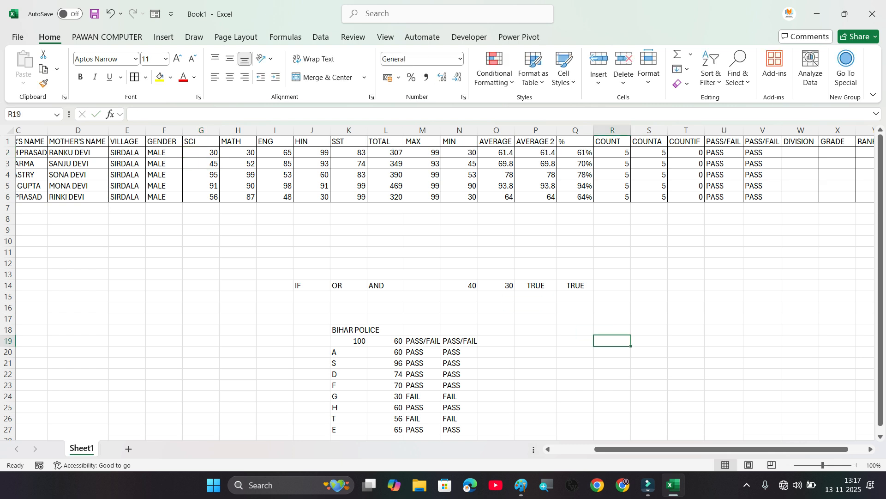
{"action": "type", "text": ">"}
{"action": "key", "text": "Return"}
{"action": "type", "text": ">="}
{"action": "key", "text": "Return"}
{"action": "type", "text": "<"}
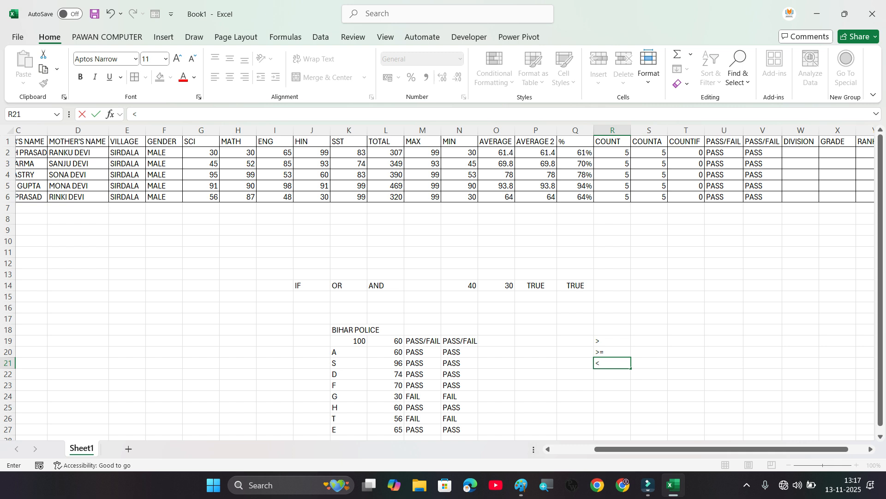
{"action": "key", "text": "Return"}
{"action": "type", "text": ">"}
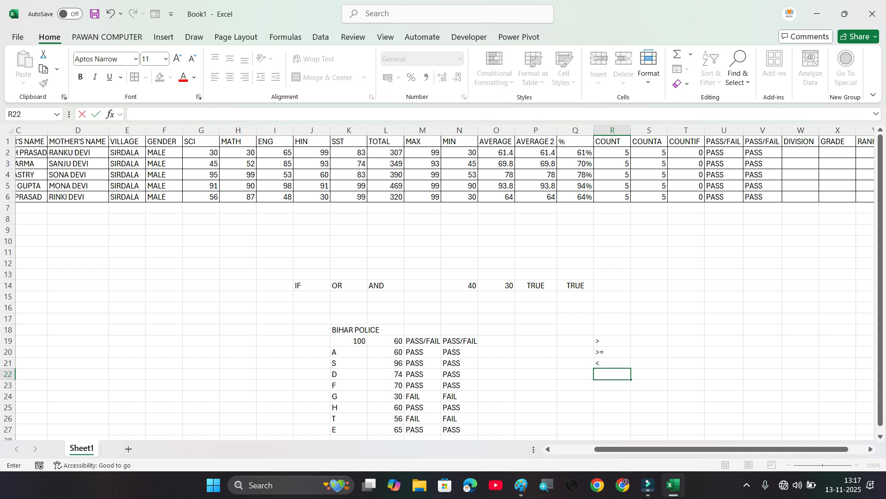
{"action": "type", "text": "<="}
{"action": "key", "text": "Return"}
{"action": "type", "text": "<>"}
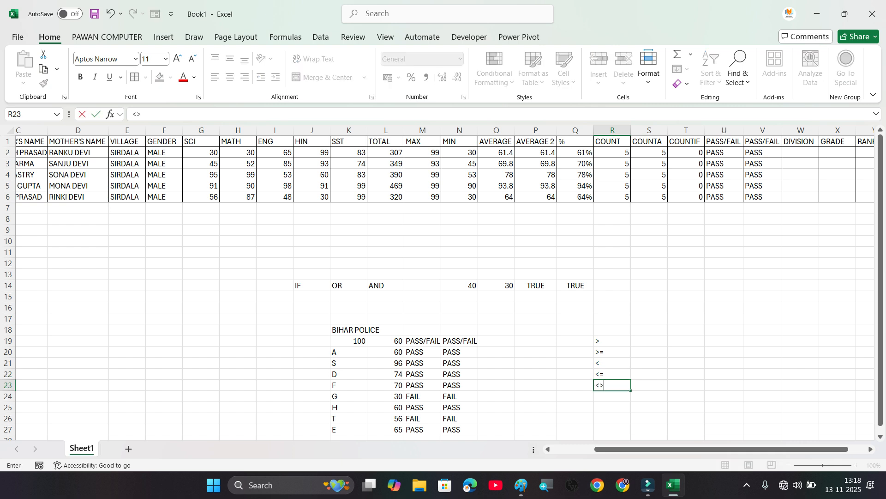
{"action": "key", "text": "Return"}
{"action": "type", "text": "<>="}
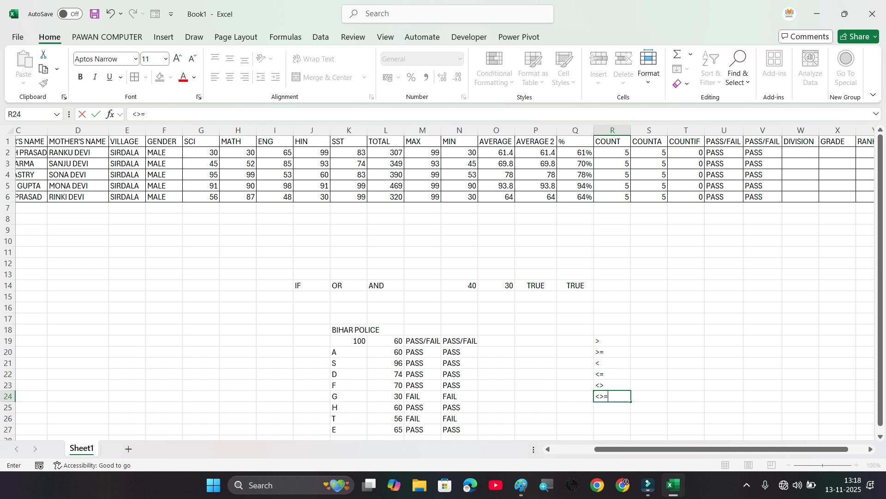
{"action": "left_click", "coordinate": [724, 396]}
{"action": "left_click_drag", "start_coordinate": [612, 341], "coordinate": [612, 396]}
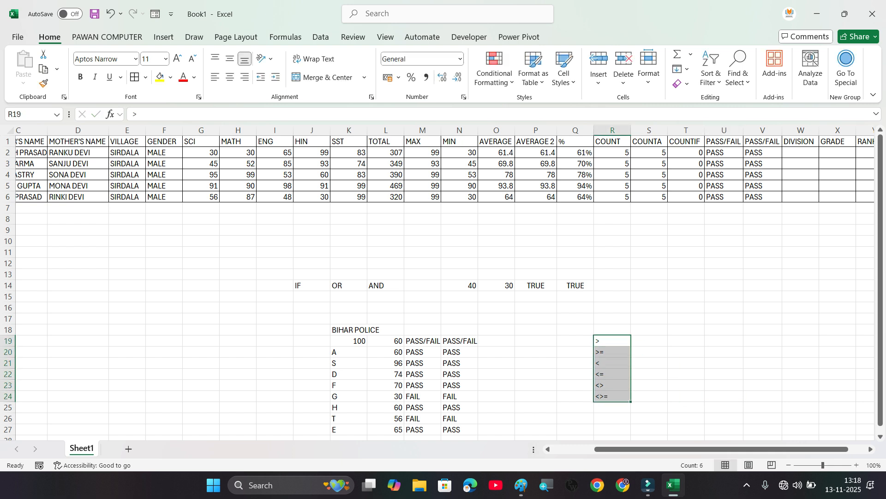
Step: Enter 30 in S19, beside the > operator
{"action": "left_click", "coordinate": [648, 353]}
{"action": "key", "text": "Up"}
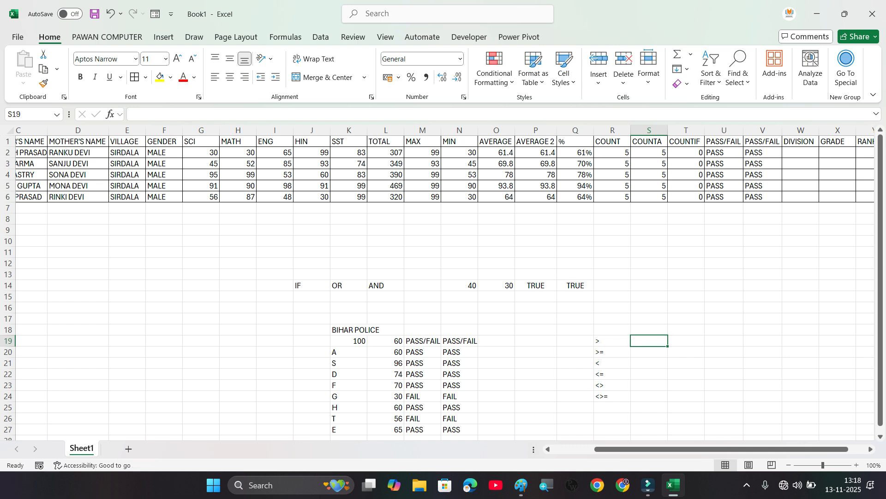
{"action": "type", "text": "30"}
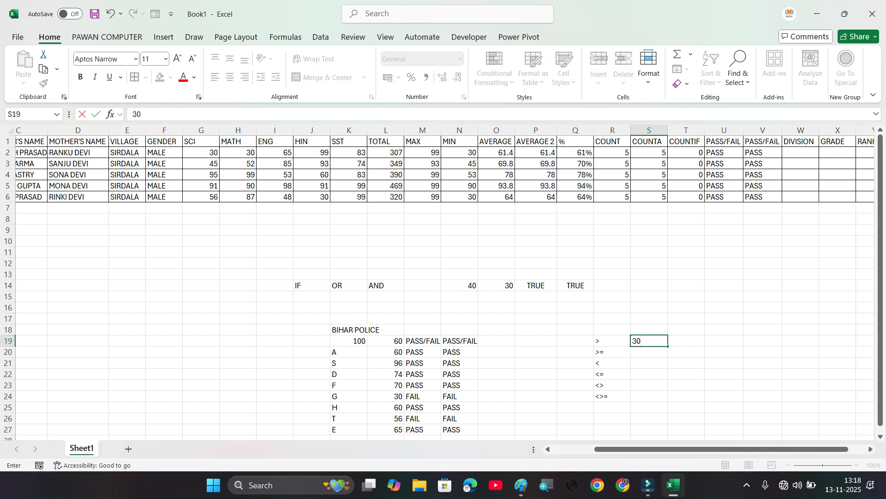
{"action": "key", "text": "Tab"}
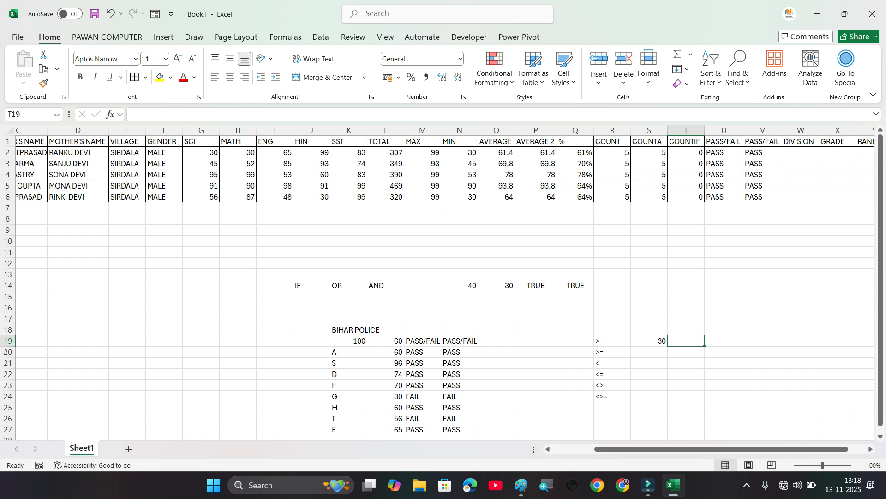
{"action": "type", "text": "="}
{"action": "key", "text": "Left"}
{"action": "type", "text": ">"}
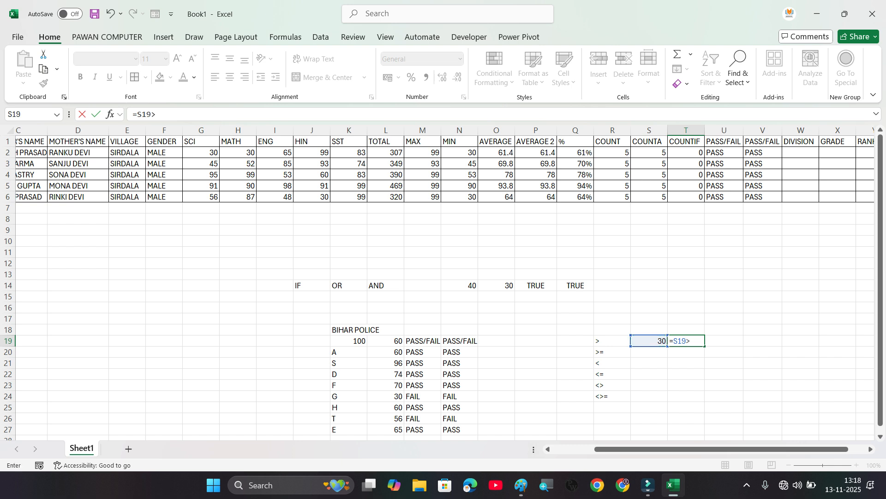
{"action": "key", "text": "Return"}
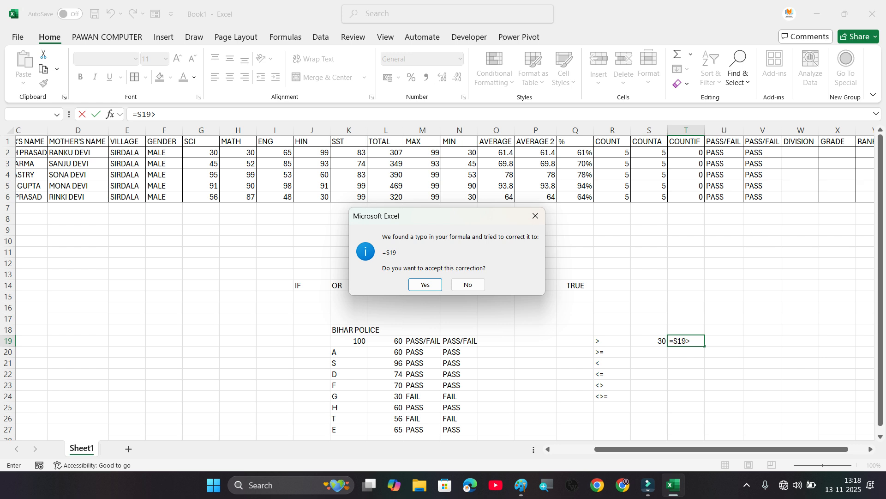
{"action": "key", "text": "Return"}
{"action": "key", "text": "Up"}
{"action": "key", "text": "Delete"}
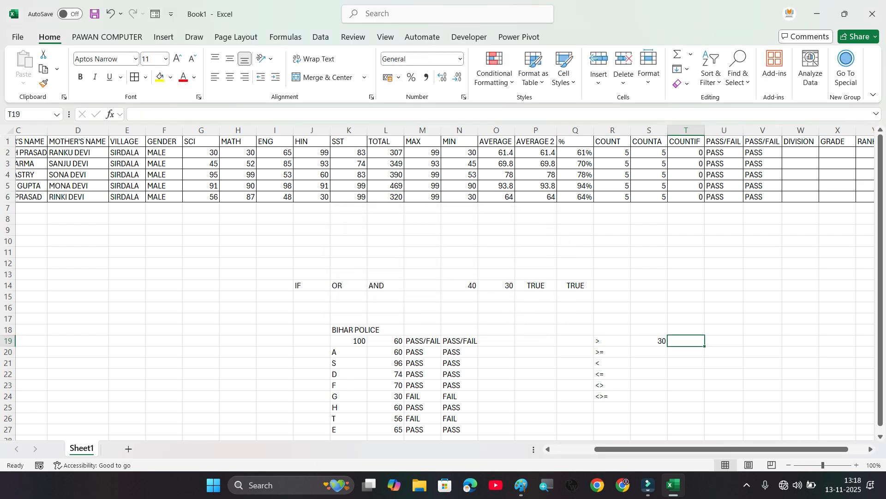
{"action": "type", "text": "="}
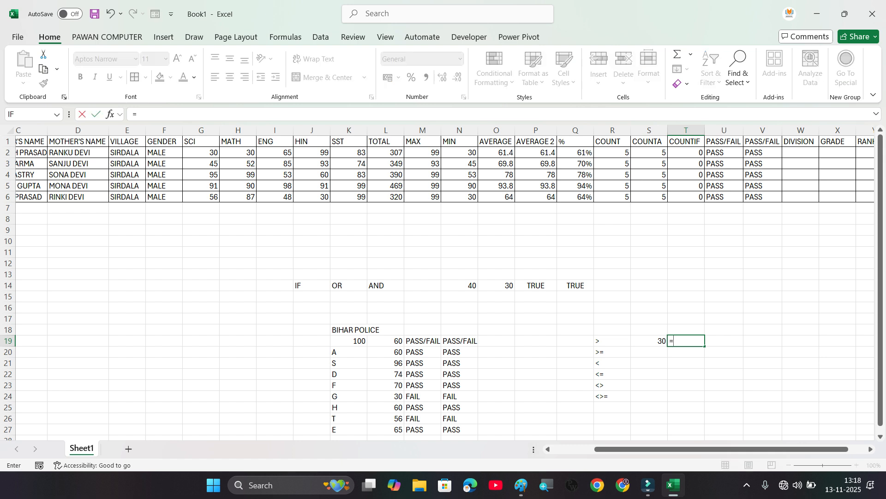
{"action": "key", "text": "Left"}
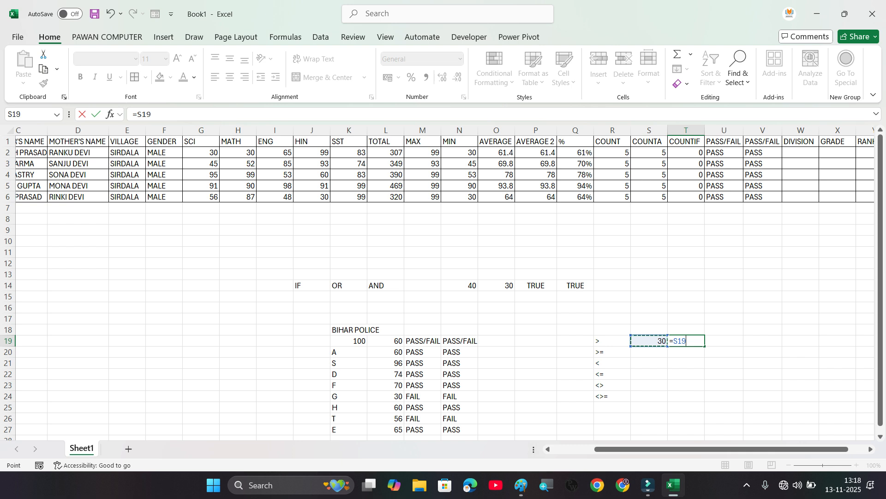
{"action": "type", "text": ">"}
{"action": "key", "text": "BackSpace"}
{"action": "key", "text": "BackSpace"}
{"action": "key", "text": "BackSpace"}
{"action": "key", "text": "BackSpace"}
{"action": "key", "text": "BackSpace"}
{"action": "key", "text": "Left"}
{"action": "key", "text": "Left"}
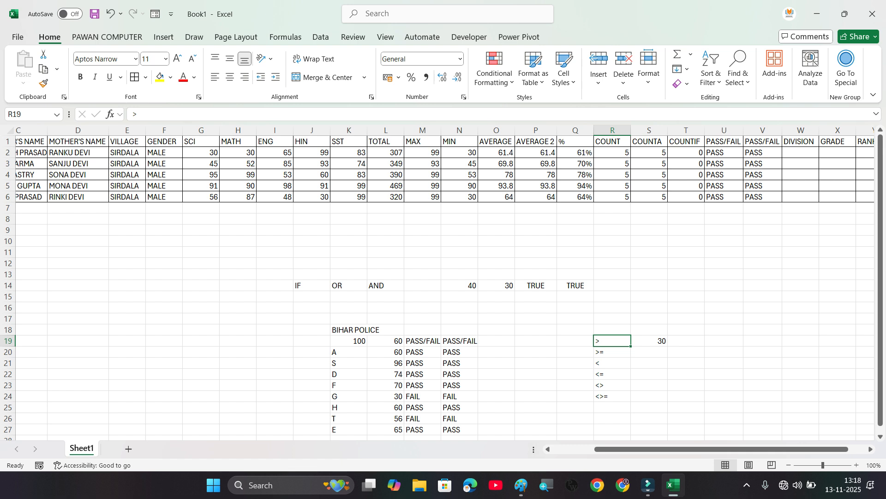
Step: Enter 31 in T19 as the comparison value for the > operator
{"action": "key", "text": "Right"}
{"action": "key", "text": "Right"}
{"action": "type", "text": "31"}
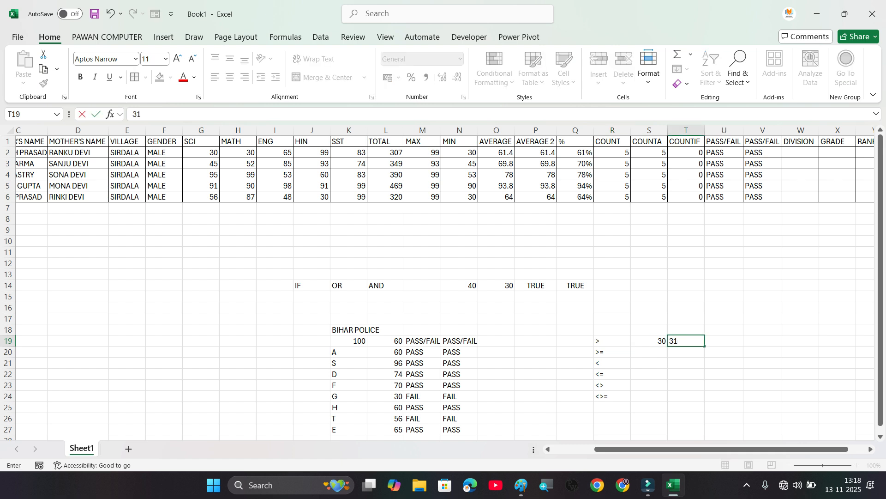
{"action": "key", "text": "Down"}
{"action": "key", "text": "Down"}
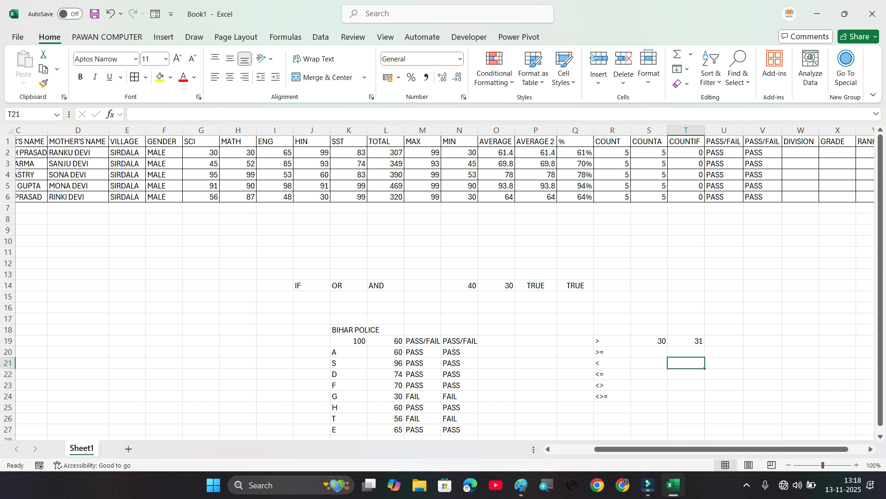
{"action": "left_click", "coordinate": [649, 340]}
{"action": "key", "text": "Left"}
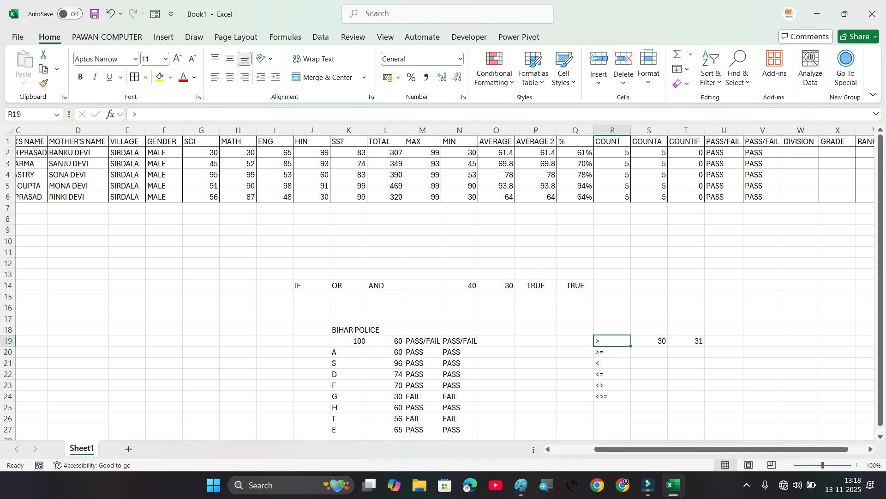
{"action": "key", "text": "Right"}
{"action": "key", "text": "Right"}
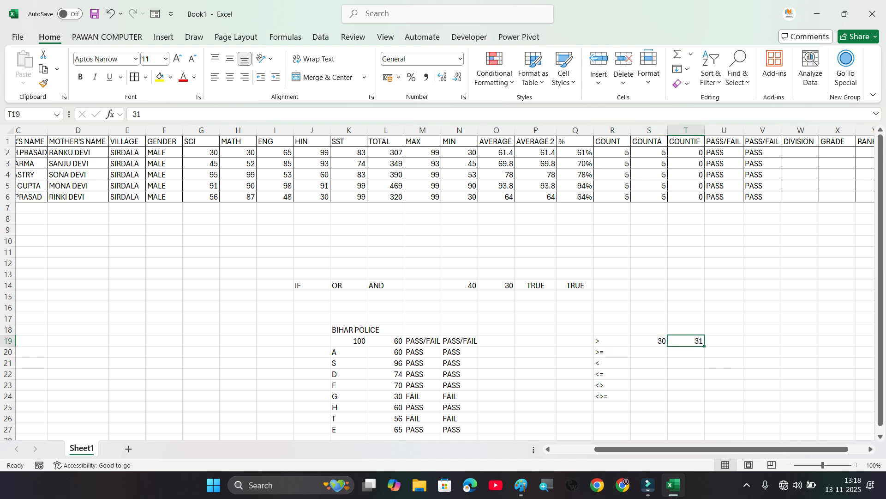
{"action": "key", "text": "Left"}
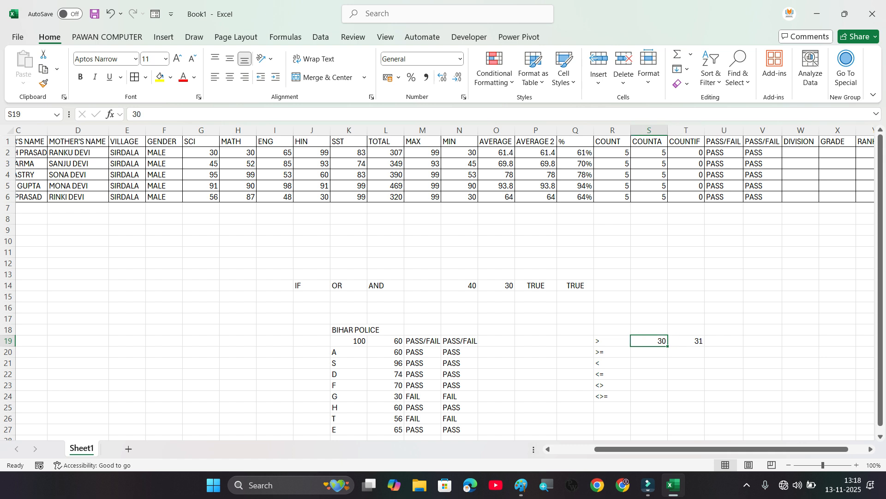
Step: Enter 30 in both S20 and T20 beside the >= operator, and 30 in S21 beside the < operator
{"action": "mouse_move", "coordinate": [649, 346]}
{"action": "left_mouse_down"}
{"action": "mouse_move", "coordinate": [649, 357]}
{"action": "mouse_move", "coordinate": [651, 344]}
{"action": "left_mouse_up"}
{"action": "key", "text": "Down"}
{"action": "type", "text": "30"}
{"action": "key", "text": "Tab"}
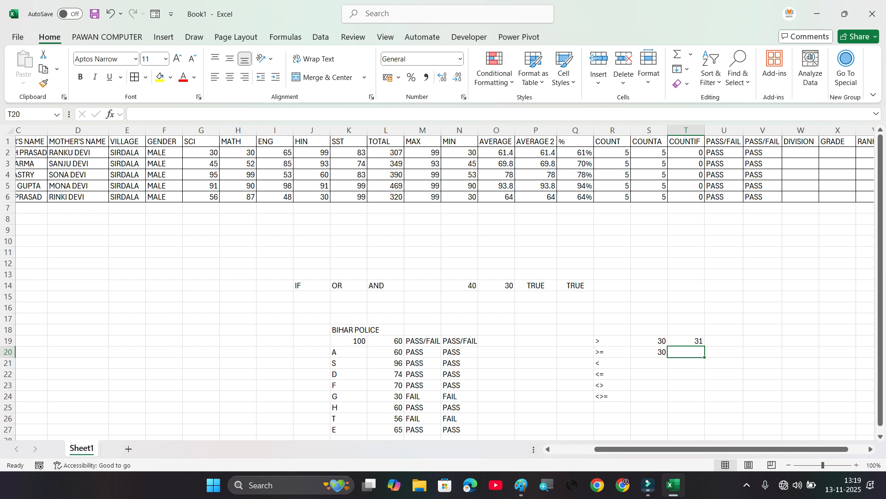
{"action": "type", "text": "30"}
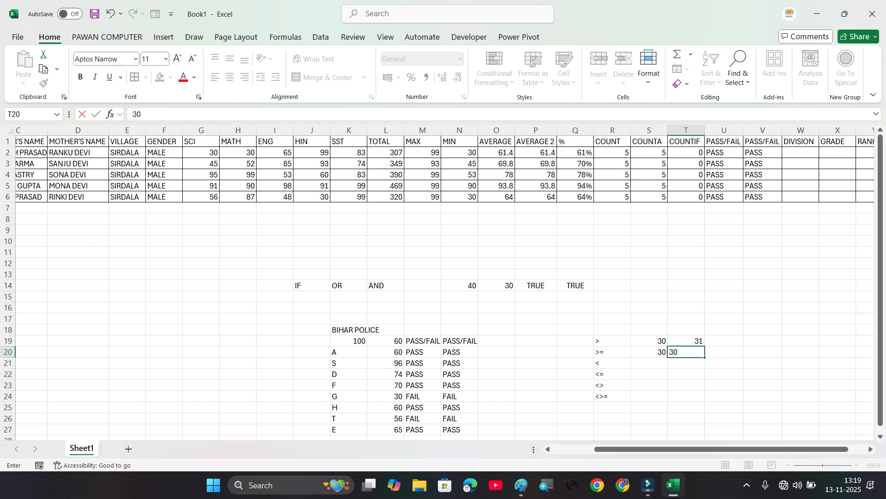
{"action": "key", "text": "Return"}
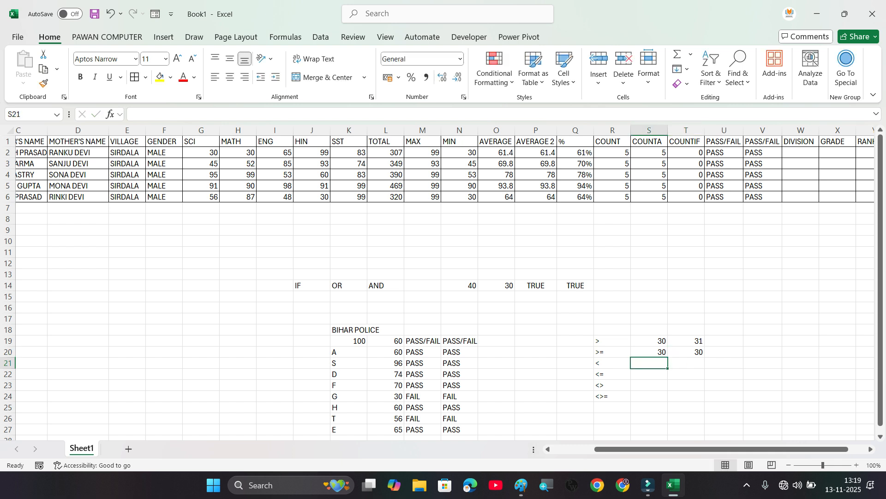
{"action": "type", "text": "30"}
{"action": "key", "text": "Tab"}
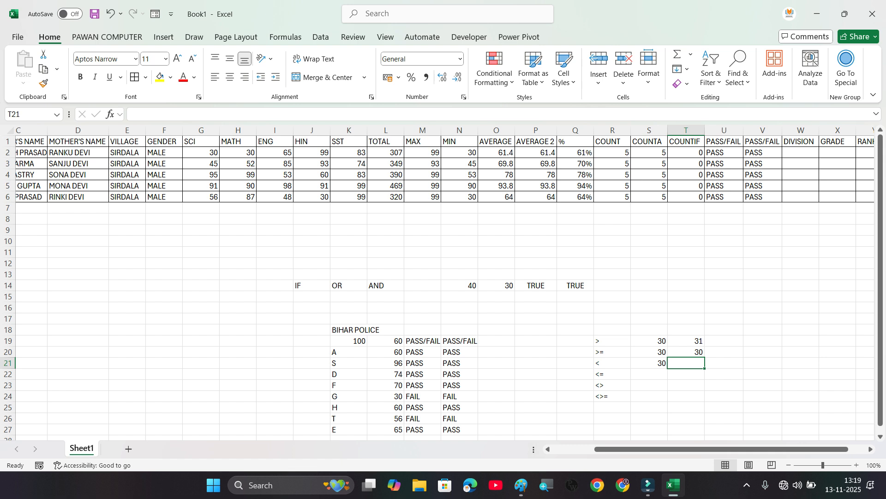
Step: Examine the IF with OR formula in the second PASS/FAIL column's cell V2
{"action": "left_click", "coordinate": [686, 274]}
{"action": "left_click", "coordinate": [801, 152]}
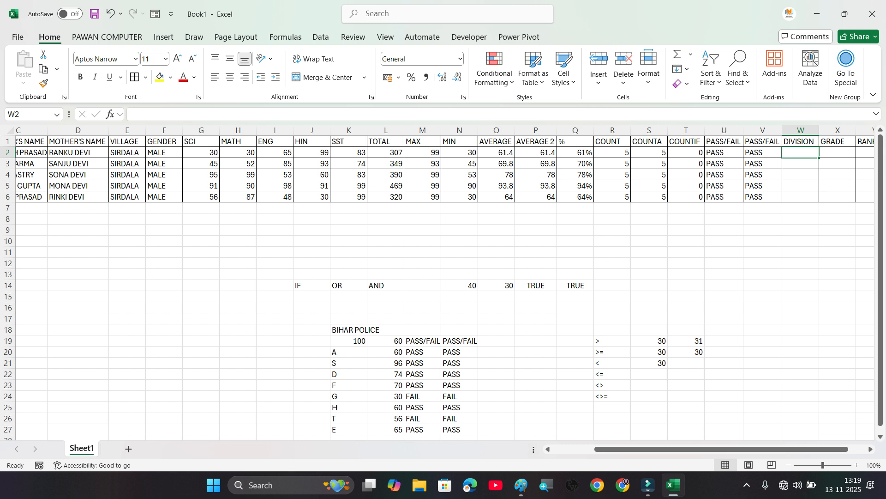
{"action": "key", "text": "Left"}
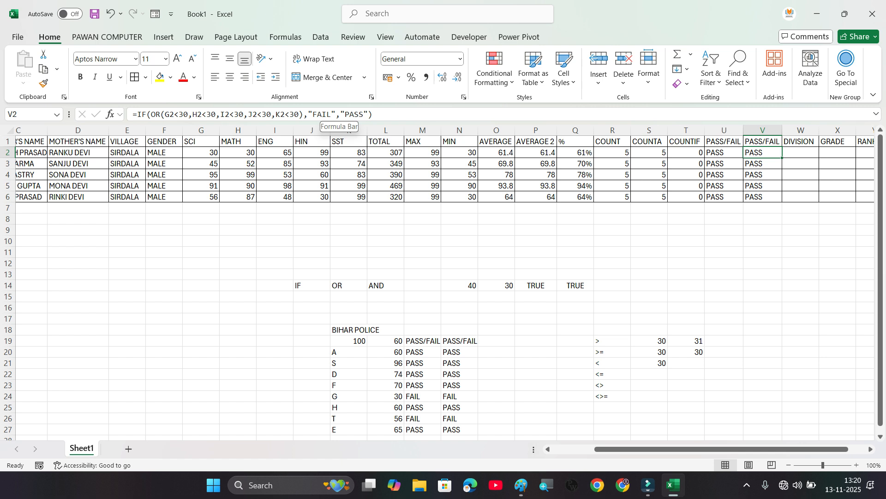
{"action": "left_click", "coordinate": [800, 152]}
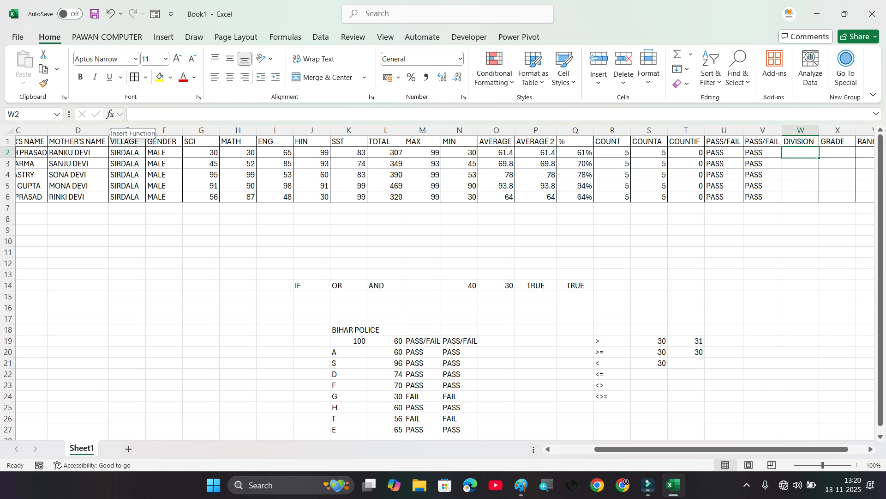
{"action": "left_click", "coordinate": [110, 114]}
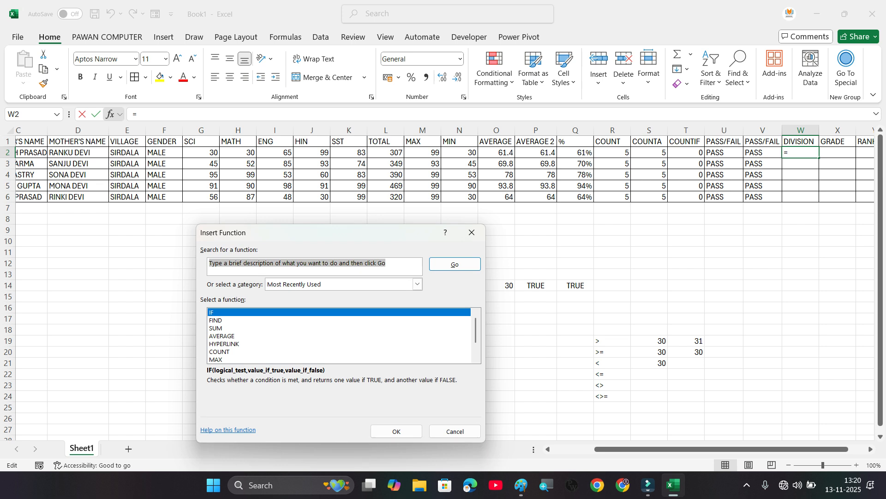
{"action": "left_click_drag", "start_coordinate": [341, 232], "coordinate": [422, 161]}
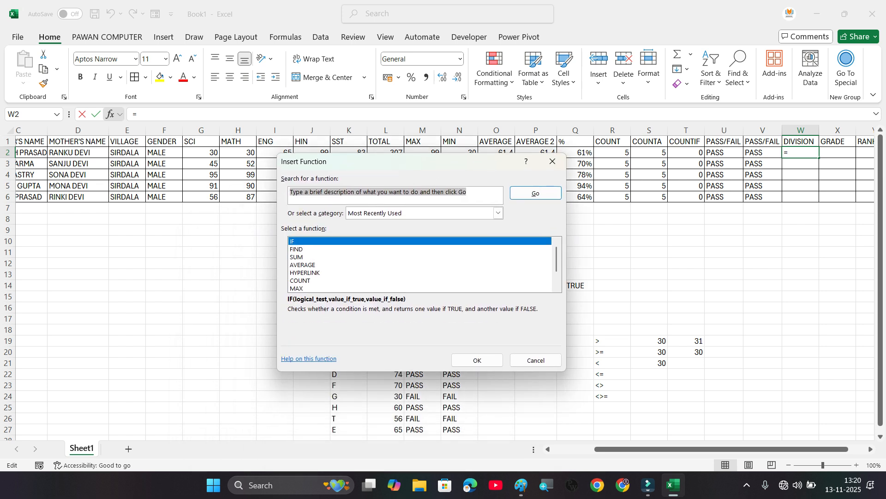
{"action": "left_click", "coordinate": [296, 241]}
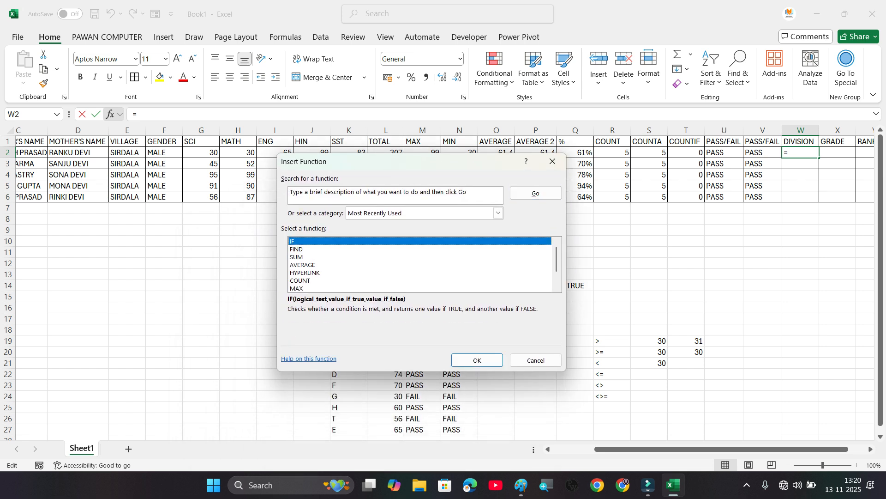
{"action": "left_click", "coordinate": [536, 193]}
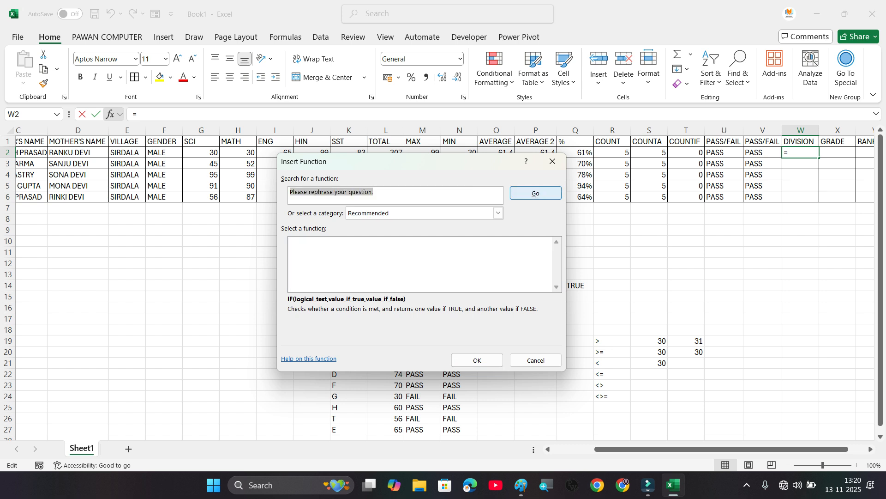
{"action": "left_click", "coordinate": [477, 360]}
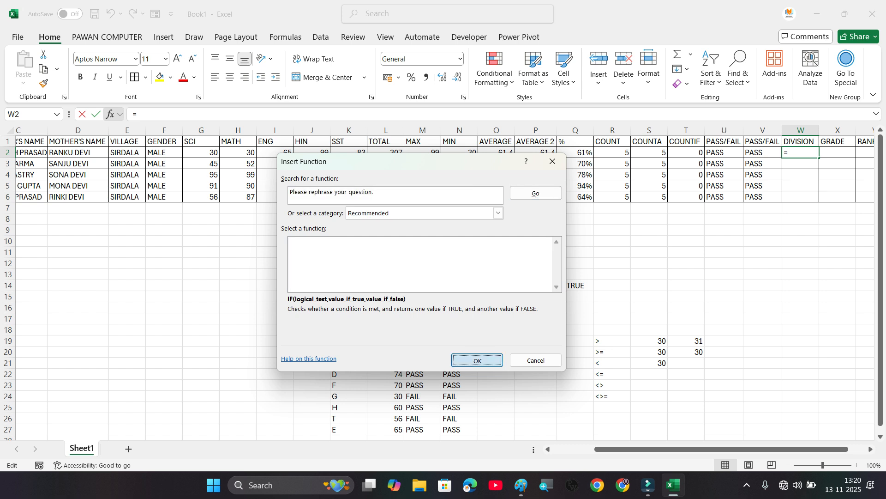
{"action": "left_click", "coordinate": [111, 114]}
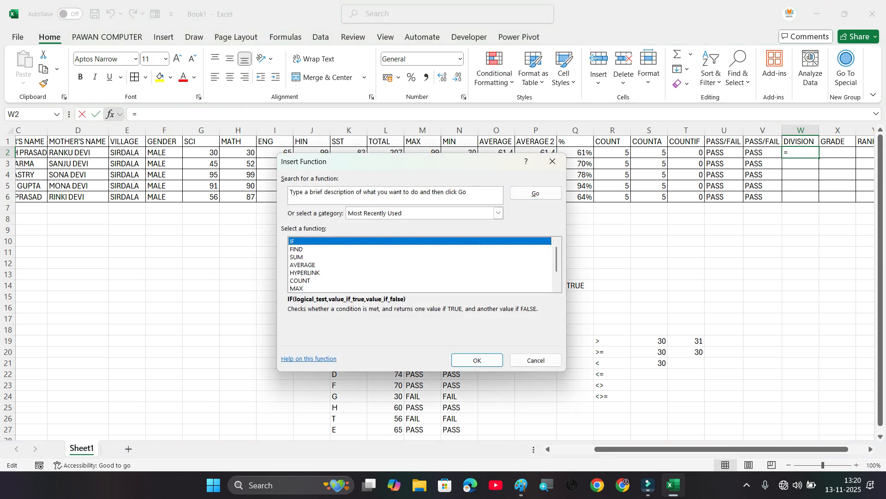
{"action": "left_click", "coordinate": [477, 360]}
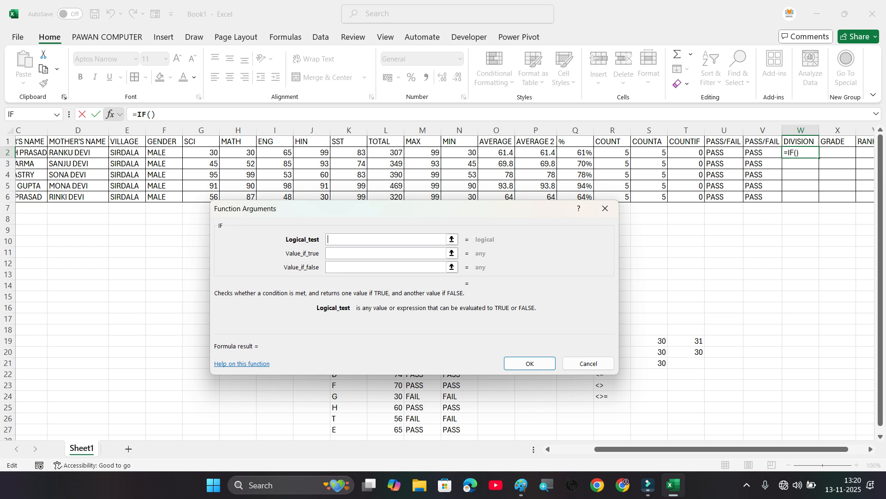
{"action": "left_click", "coordinate": [605, 208]}
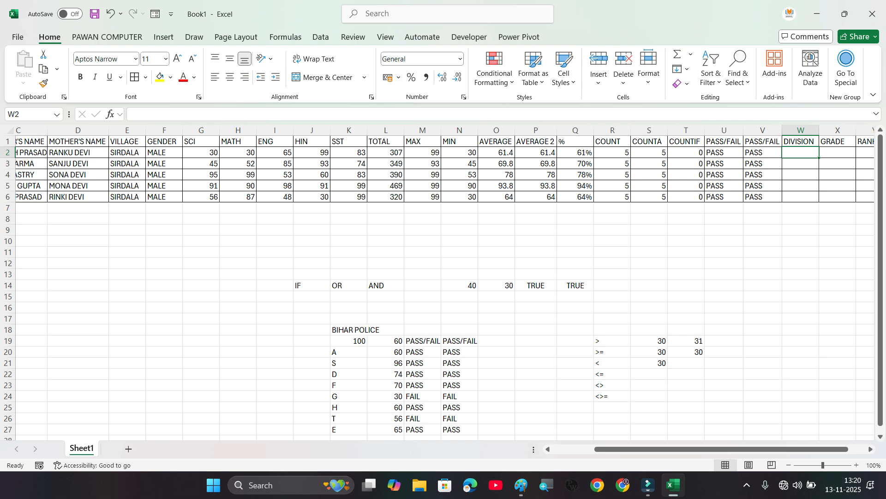
Step: Start a division criteria list with 60% in S12 and 1ST in T12
{"action": "left_click", "coordinate": [649, 263]}
{"action": "type", "text": "60"}
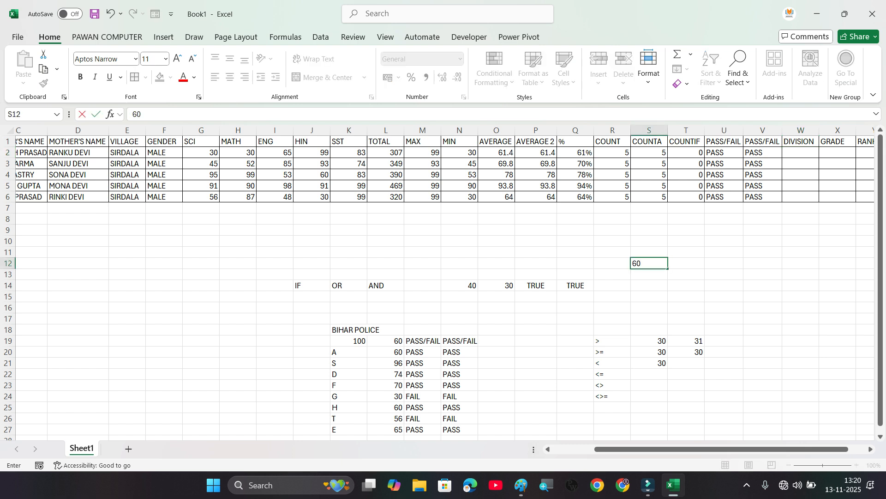
{"action": "type", "text": "%"}
{"action": "key", "text": "Tab"}
{"action": "type", "text": "1ST"}
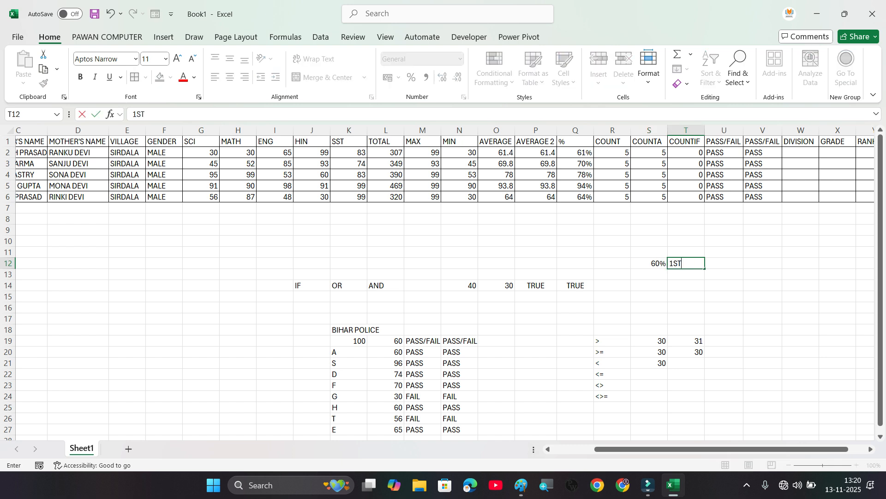
{"action": "key", "text": "Return"}
Step: Add the second division criterion with 45% in S13 and 2ND in T13
{"action": "type", "text": "45%"}
{"action": "key", "text": "Tab"}
{"action": "type", "text": "2ND"}
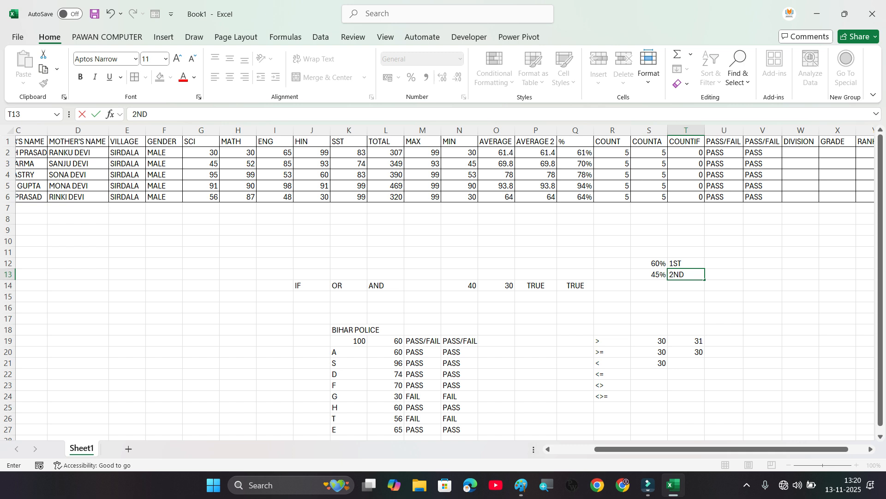
{"action": "key", "text": "Return"}
Step: Add the third division criterion with 30% in S14 and 3RD in T14
{"action": "type", "text": "30"}
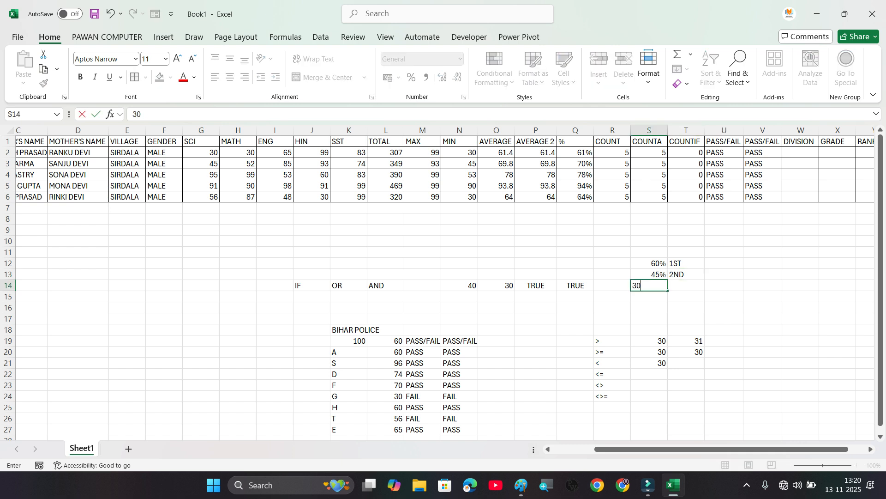
{"action": "type", "text": "%"}
{"action": "key", "text": "Return"}
{"action": "key", "text": "Up"}
{"action": "key", "text": "Right"}
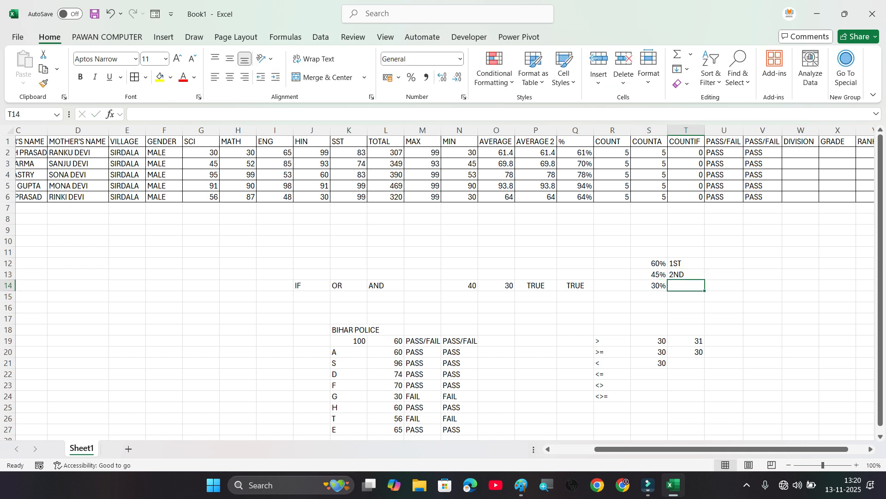
{"action": "type", "text": "3RD"}
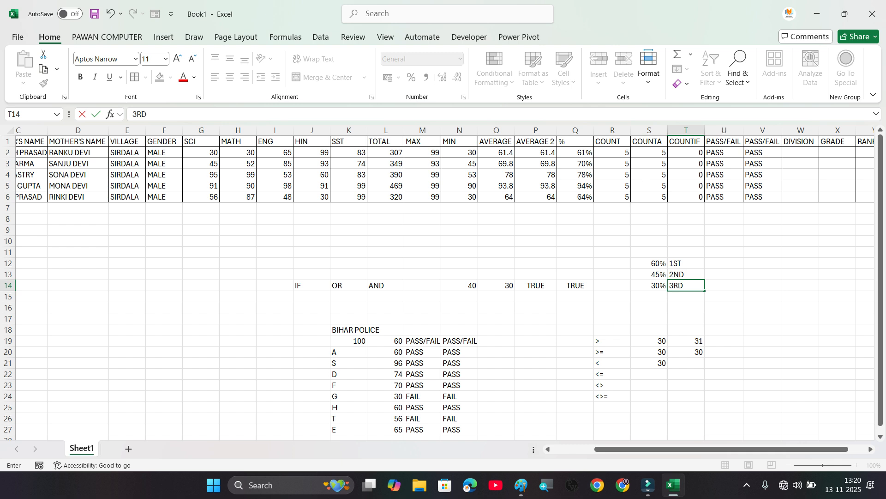
{"action": "key", "text": "Return"}
{"action": "key", "text": "Return"}
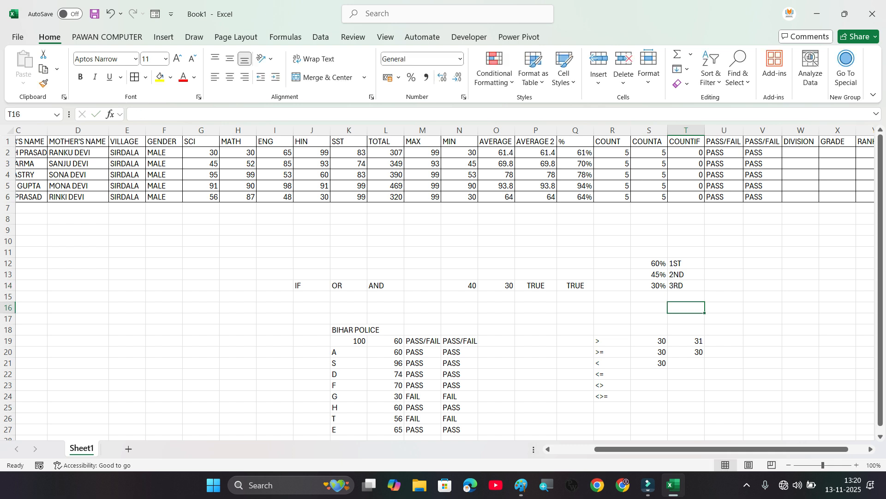
Step: Enter the total-mark thresholds 300, 225 and 150 in R12:R14 beside the division percentages
{"action": "left_click", "coordinate": [612, 264]}
{"action": "type", "text": "300"}
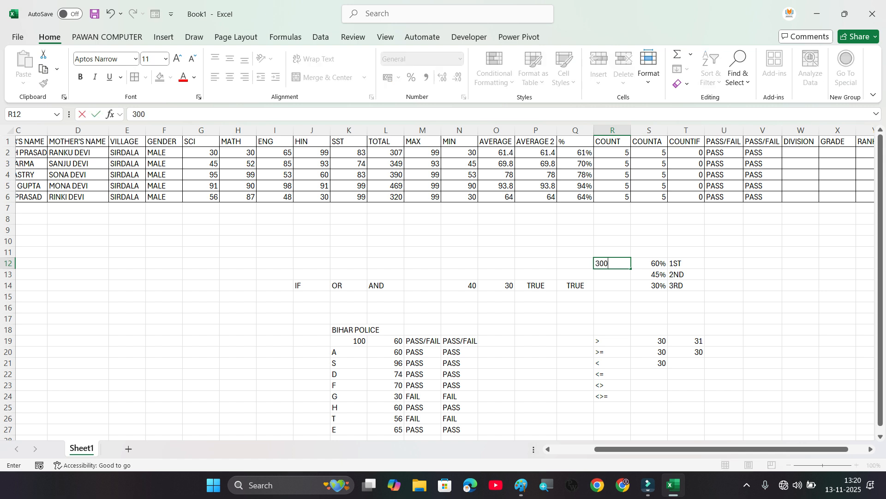
{"action": "key", "text": "Return"}
{"action": "type", "text": "225"}
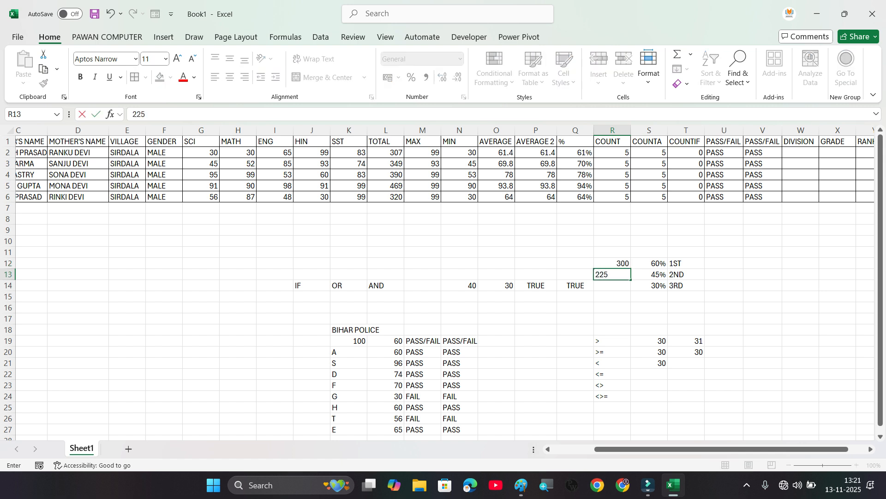
{"action": "key", "text": "Return"}
{"action": "type", "text": "150"}
{"action": "key", "text": "Return"}
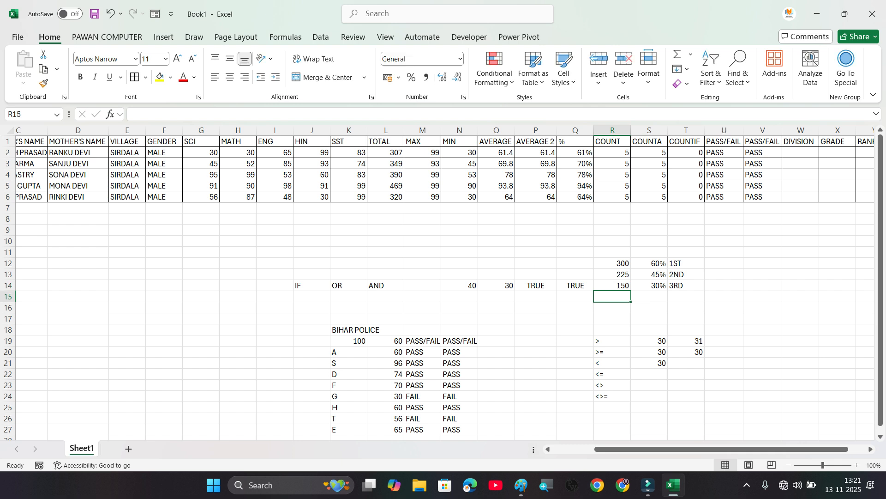
Step: Start an IF function in DIVISION cell W2 that tests Q2>=60% and returns "1ST" when true
{"action": "left_click", "coordinate": [800, 153]}
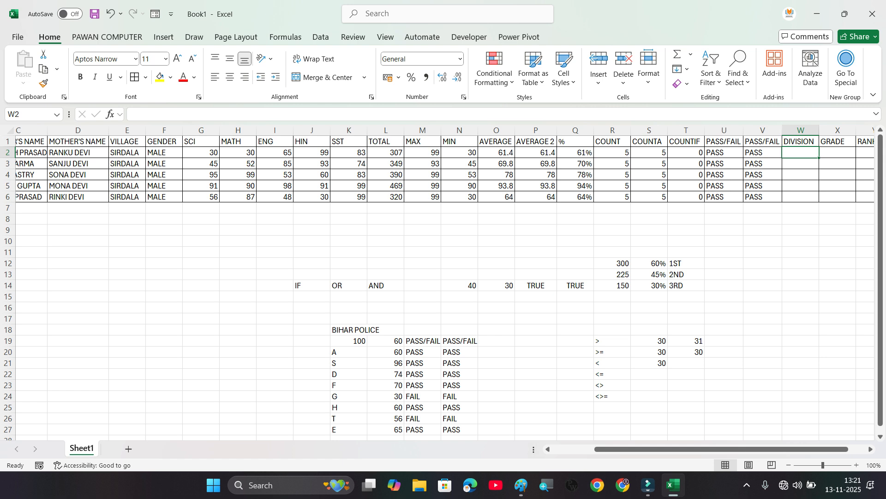
{"action": "left_click", "coordinate": [110, 114]}
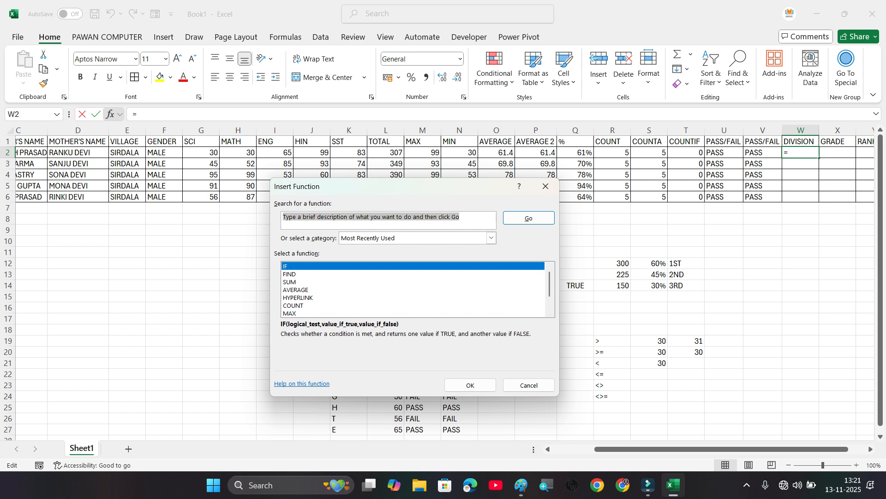
{"action": "left_click", "coordinate": [285, 265]}
{"action": "left_click", "coordinate": [470, 384]}
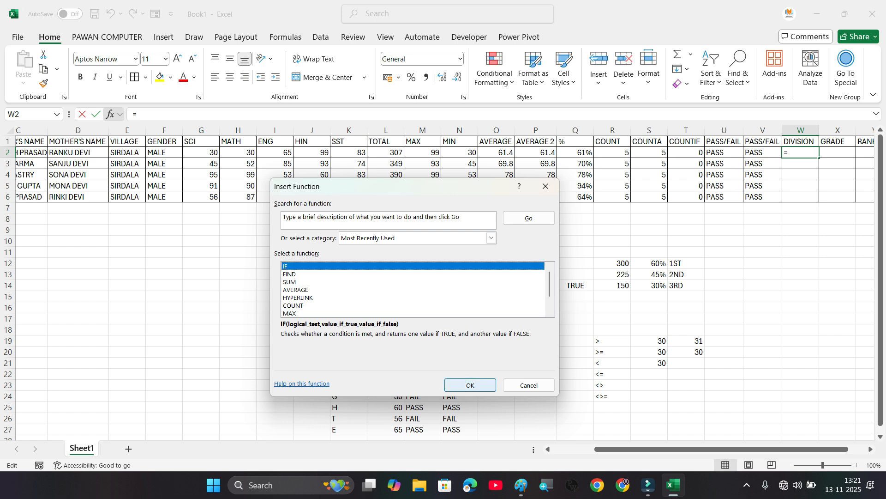
{"action": "left_click_drag", "start_coordinate": [442, 217], "coordinate": [528, 270]}
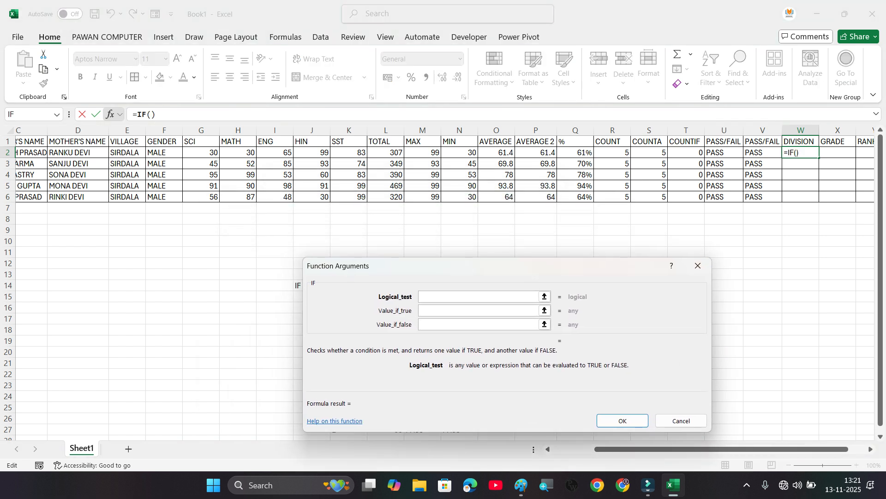
{"action": "left_click", "coordinate": [575, 153]}
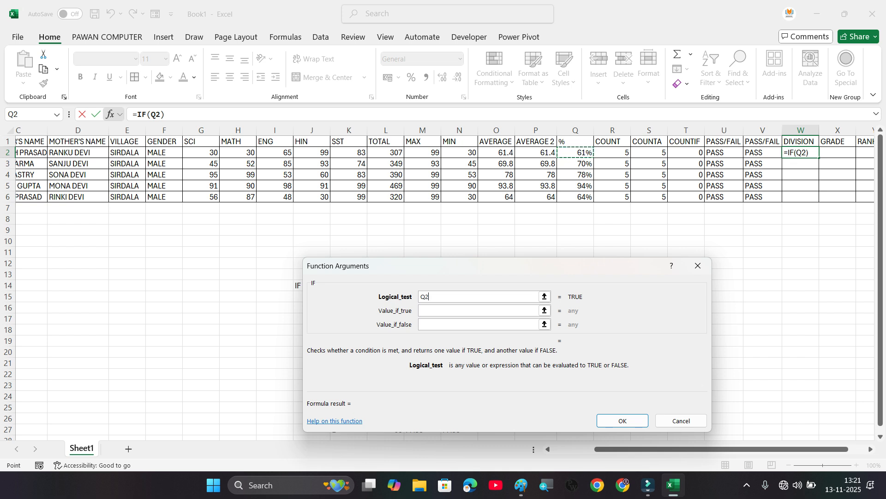
{"action": "type", "text": ">"}
{"action": "left_click_drag", "start_coordinate": [574, 270], "coordinate": [412, 217]}
{"action": "type", "text": "="}
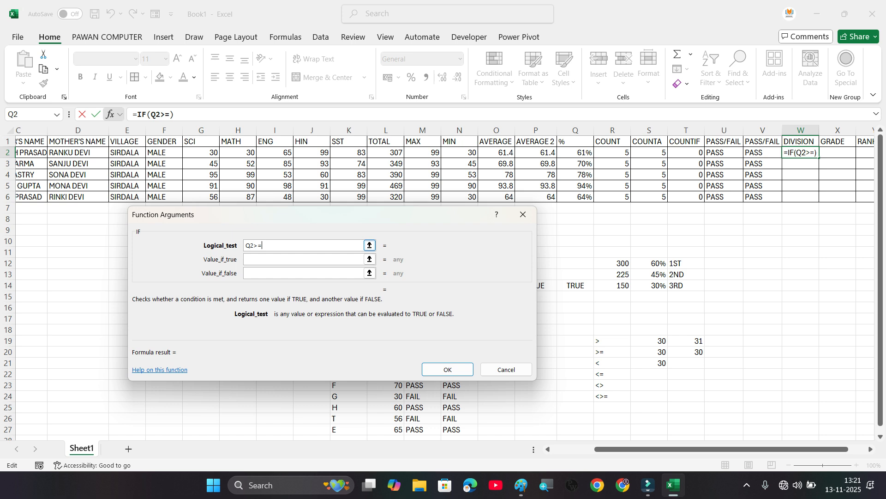
{"action": "type", "text": "60%"}
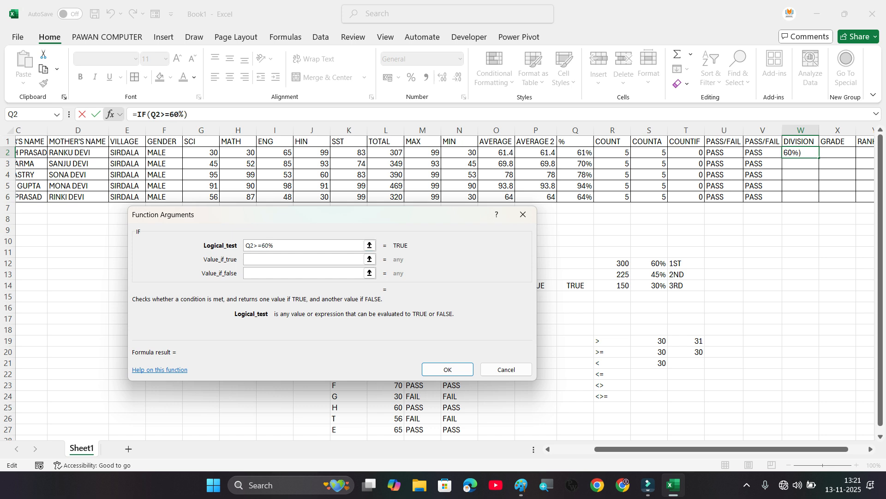
{"action": "left_click", "coordinate": [305, 259]}
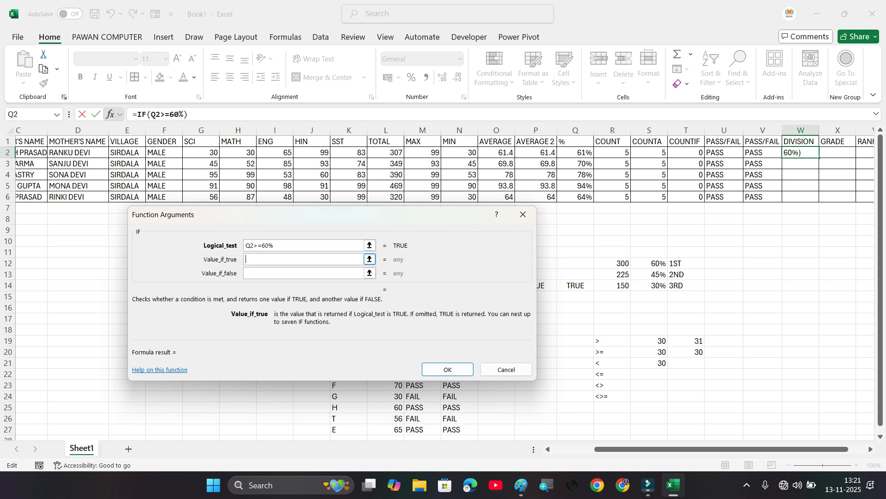
{"action": "type", "text": "1ST"}
{"action": "key", "text": "Tab"}
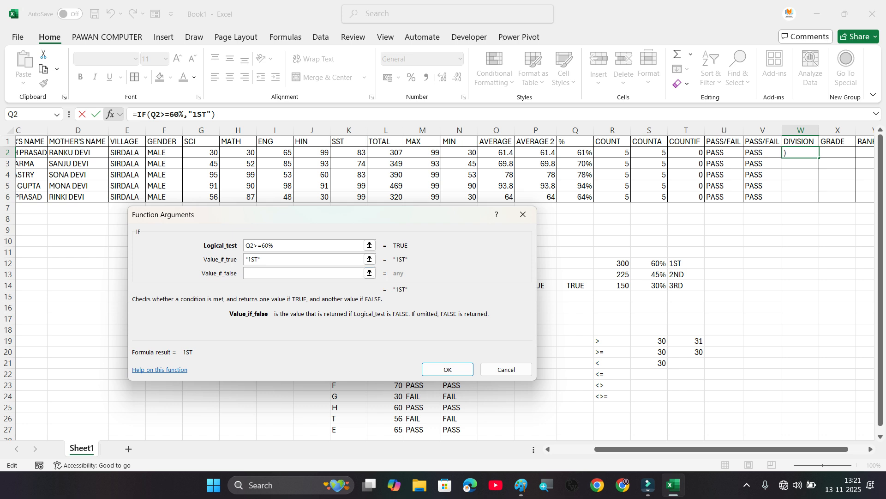
Step: Nest a second IF as the false value, testing Q2>=45% and returning "2ND" when true
{"action": "left_click_drag", "start_coordinate": [281, 214], "coordinate": [288, 237]}
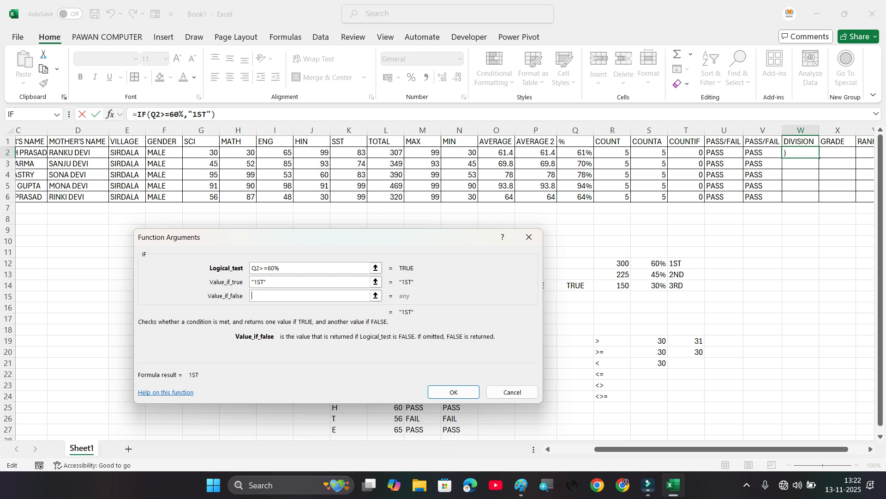
{"action": "left_click", "coordinate": [26, 115]}
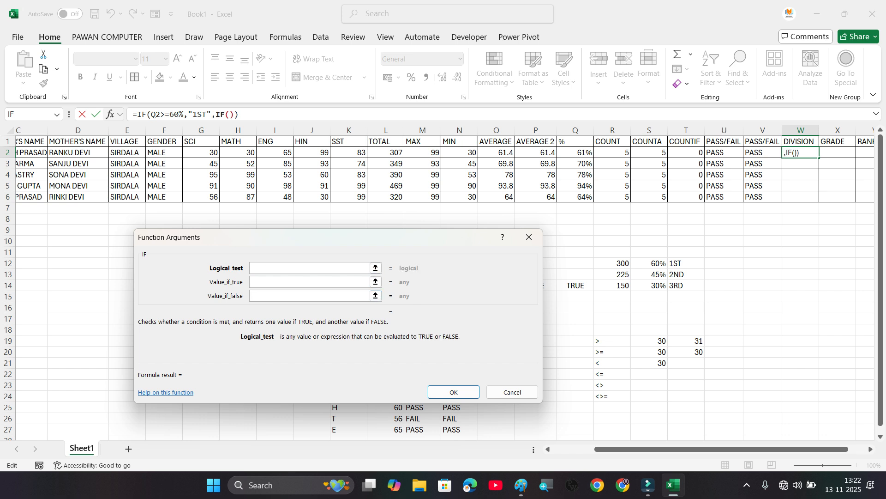
{"action": "left_click", "coordinate": [575, 153]}
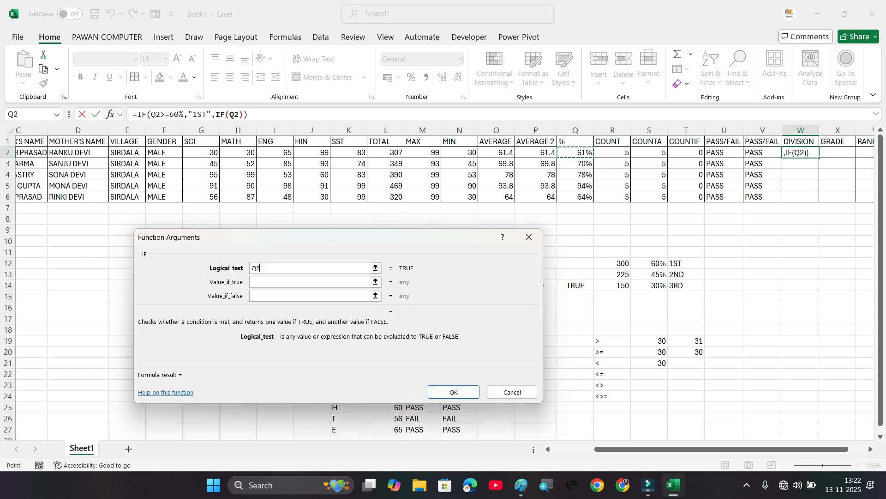
{"action": "type", "text": ">=45"}
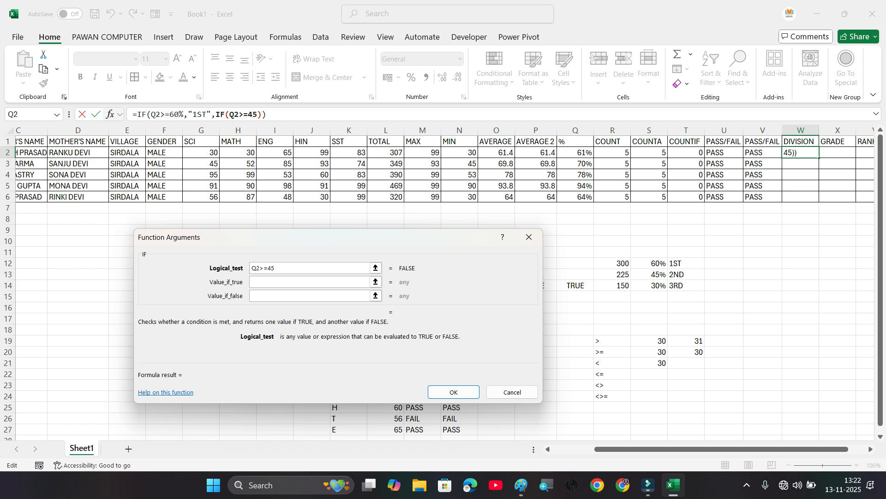
{"action": "type", "text": "%"}
{"action": "key", "text": "Tab"}
{"action": "type", "text": "ND"}
{"action": "key", "text": "Tab"}
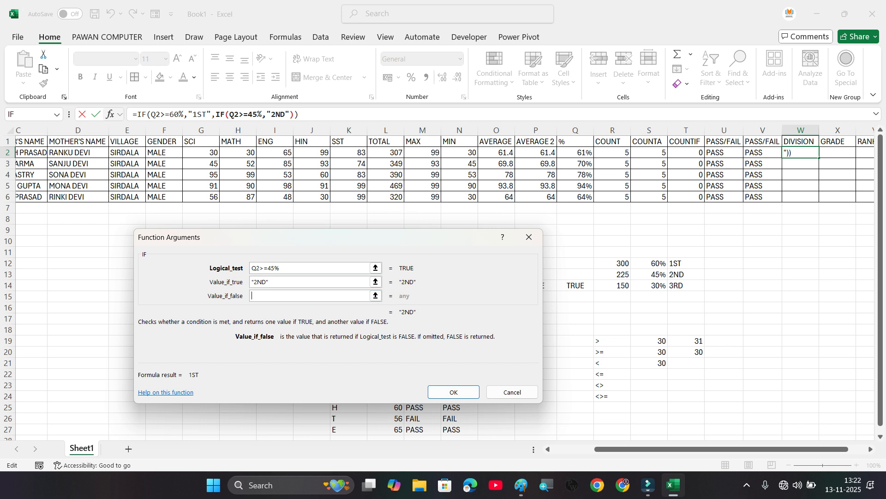
Step: Nest a third IF as the false value, testing Q2>=30% and returning "3RD" when true
{"action": "left_click", "coordinate": [29, 114]}
{"action": "left_click", "coordinate": [575, 153]}
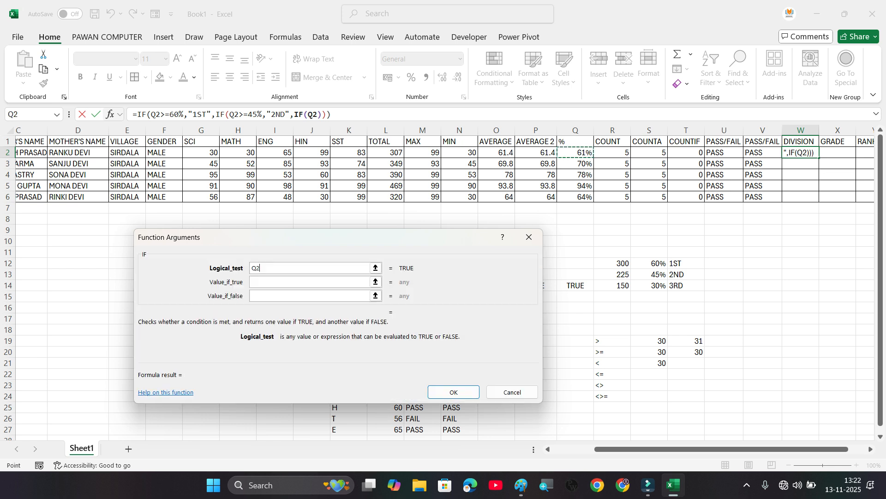
{"action": "type", "text": ">=30"}
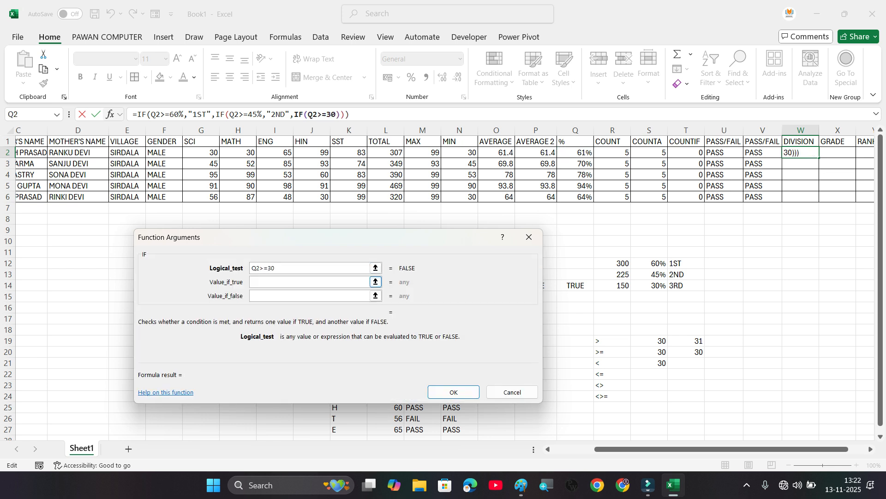
{"action": "type", "text": "%"}
{"action": "key", "text": "Tab"}
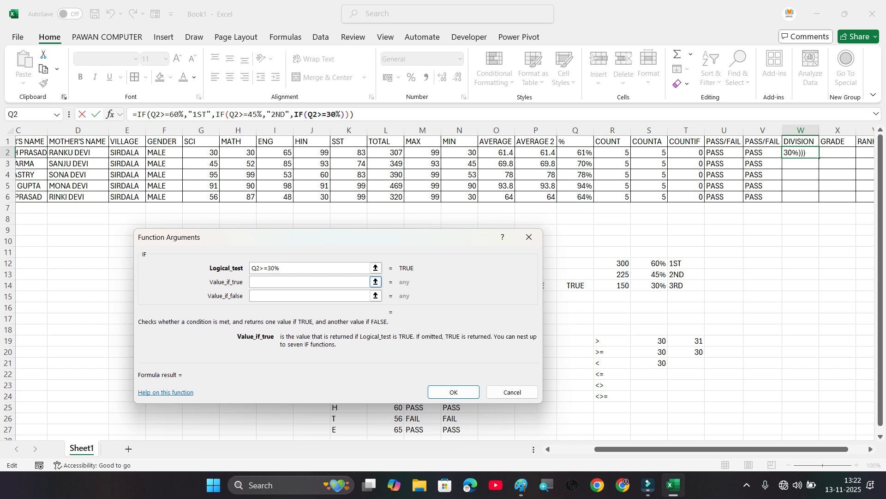
{"action": "type", "text": "3RD"}
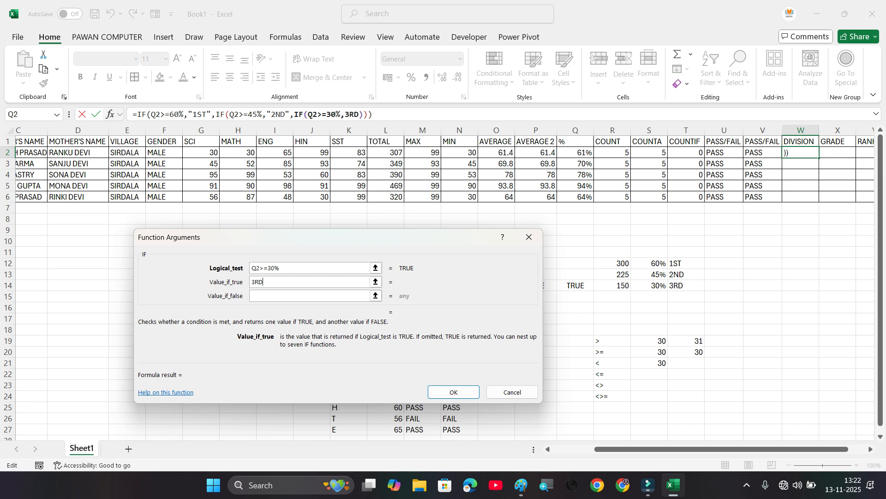
{"action": "key", "text": "Tab"}
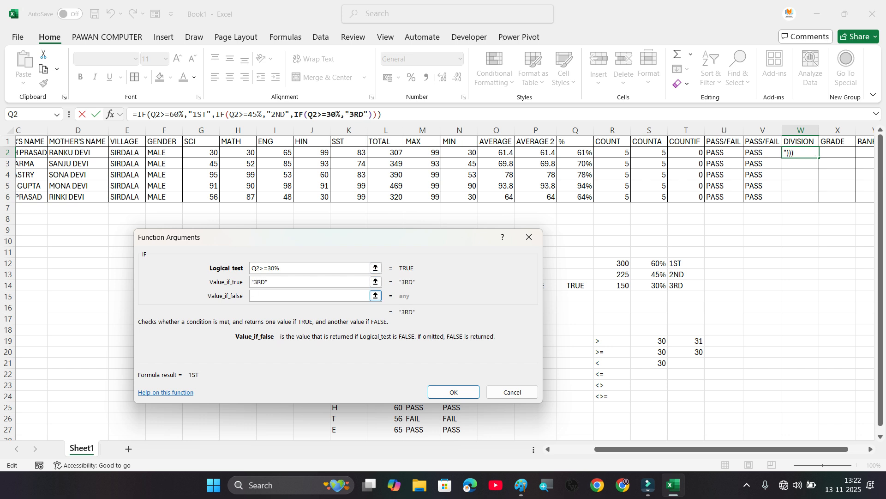
Step: Complete the nested IF with "FAIL" as the final false value and fill the DIVISION formula down to W6
{"action": "type", "text": "FAIL"}
{"action": "left_click", "coordinate": [454, 392]}
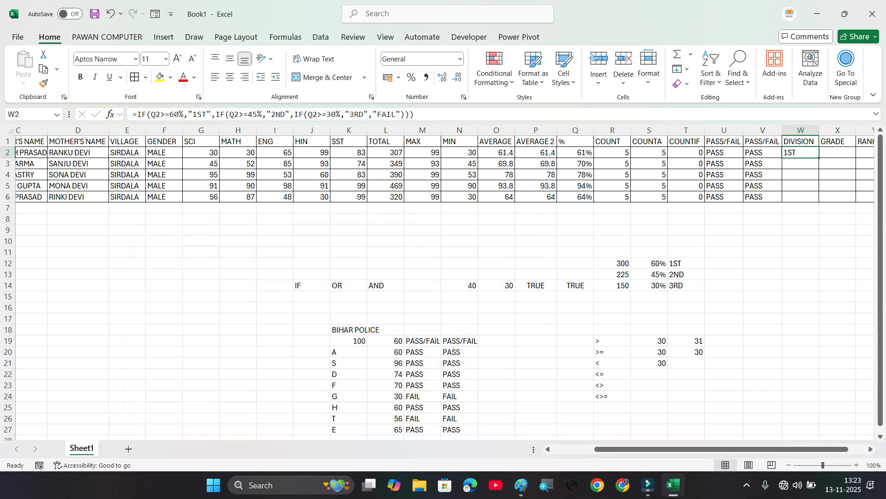
{"action": "left_click_drag", "start_coordinate": [819, 158], "coordinate": [815, 199]}
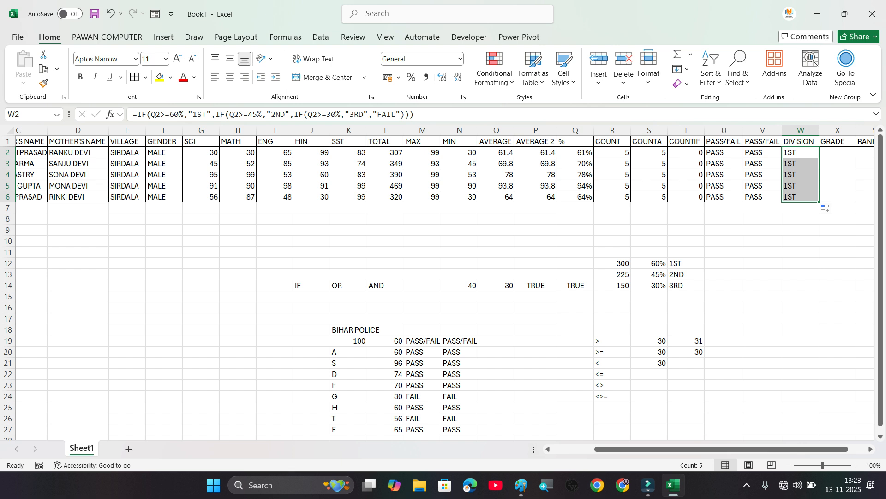
Step: Start a grade criteria list with 70% in U12 and A+ in V12
{"action": "left_click", "coordinate": [837, 153]}
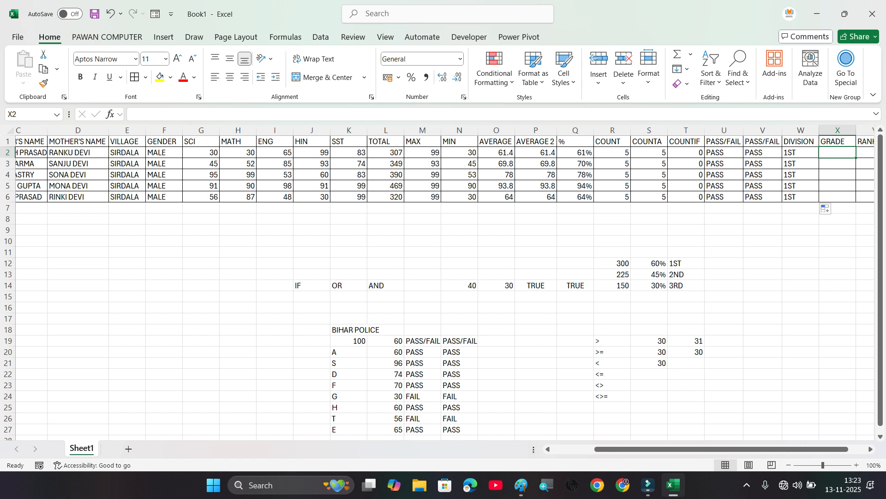
{"action": "left_click", "coordinate": [724, 263]}
{"action": "type", "text": "70"}
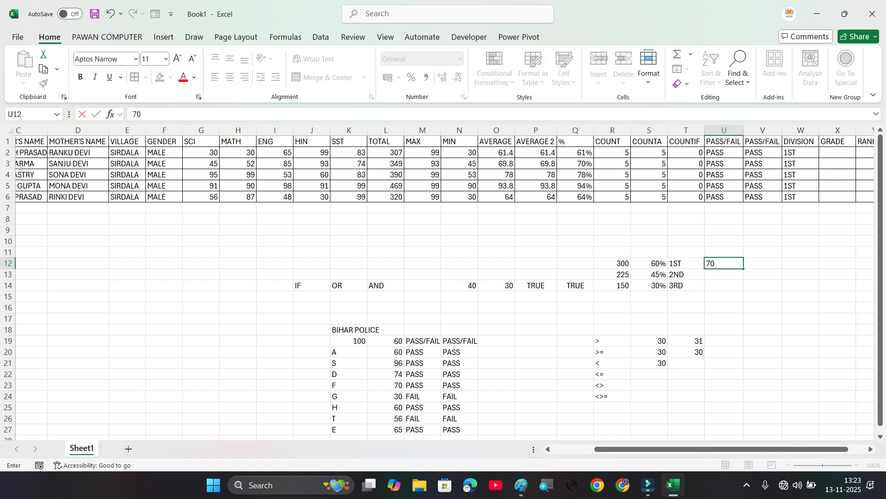
{"action": "type", "text": "%"}
{"action": "key", "text": "Tab"}
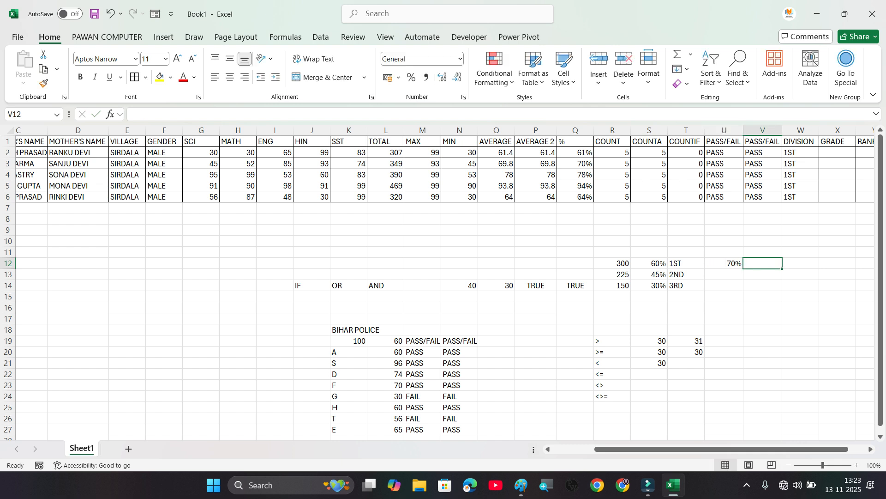
{"action": "type", "text": "aA+"}
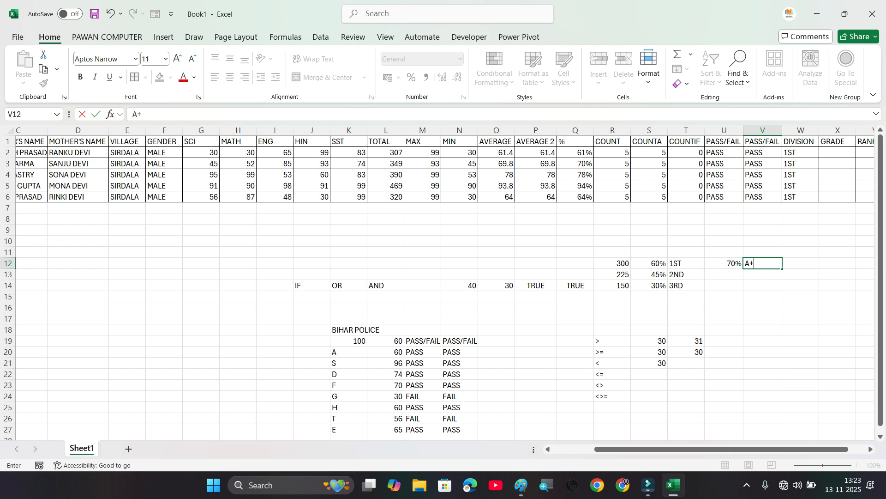
{"action": "key", "text": "Return"}
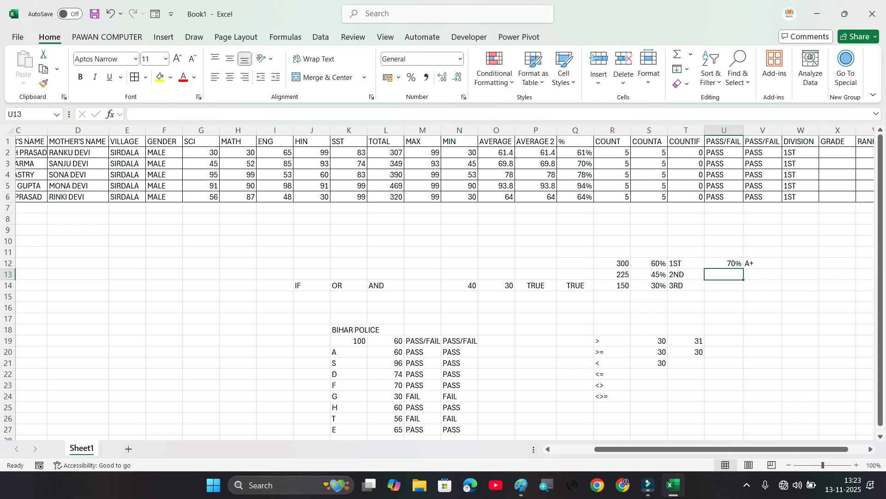
Step: Add the second grade criterion with 60% in U13 and A in V13
{"action": "type", "text": "60%"}
{"action": "key", "text": "Return"}
{"action": "key", "text": "Up"}
{"action": "key", "text": "Right"}
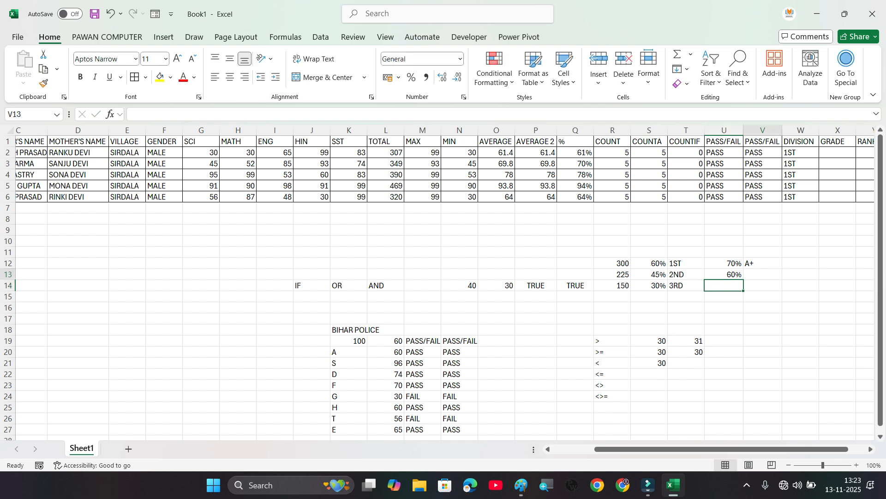
{"action": "type", "text": "A"}
{"action": "key", "text": "BackSpace"}
{"action": "key", "text": "Return"}
{"action": "key", "text": "Left"}
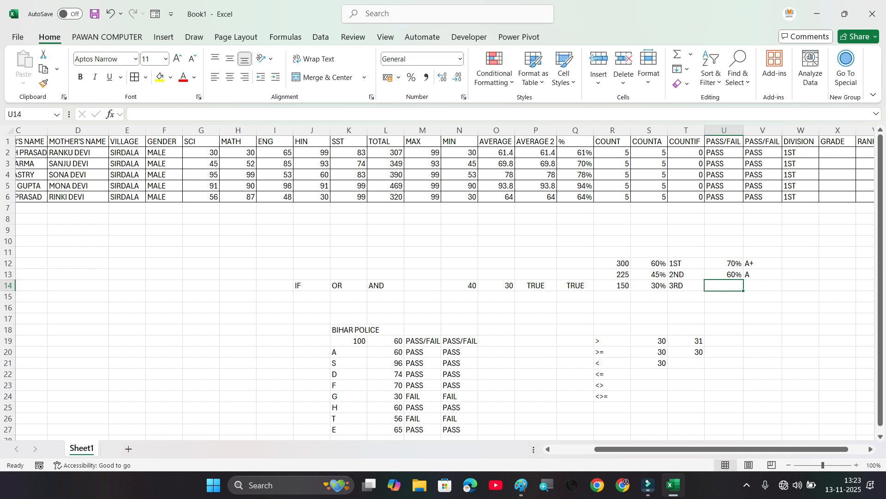
Step: Add the third grade criterion with 50% in U14 and B in V14
{"action": "type", "text": "50%"}
{"action": "key", "text": "Right"}
{"action": "type", "text": "B"}
{"action": "key", "text": "Return"}
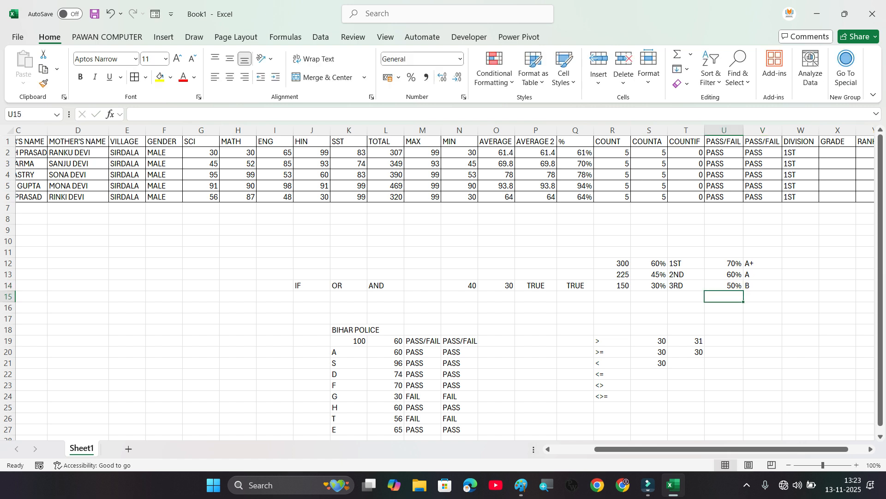
Step: Add the fourth grade criterion with 45% in U15 and C in V15
{"action": "type", "text": "45"}
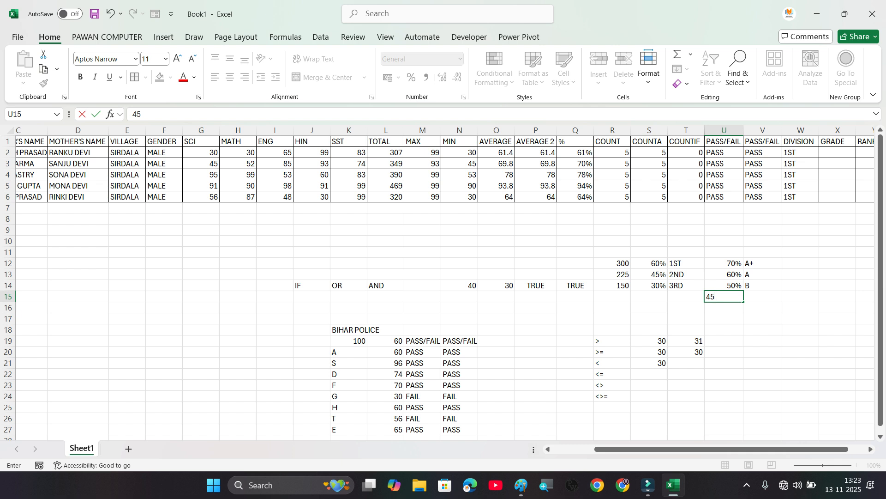
{"action": "key", "text": "Return"}
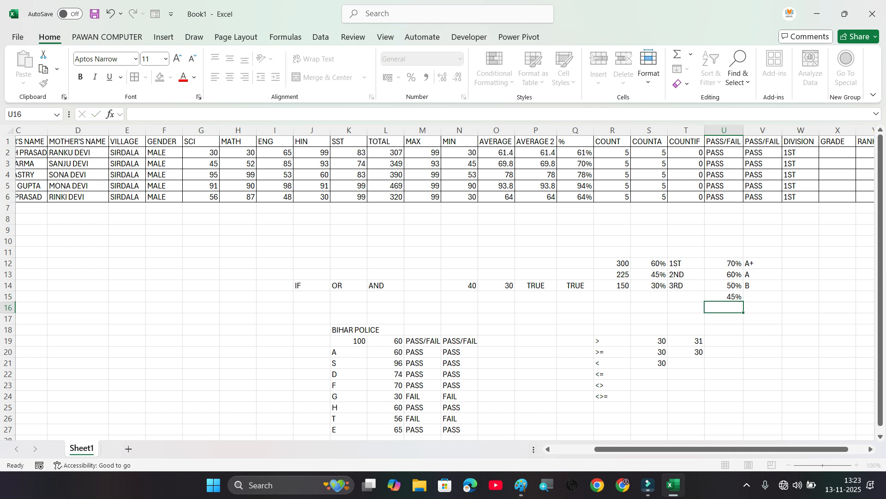
{"action": "left_click", "coordinate": [762, 297]}
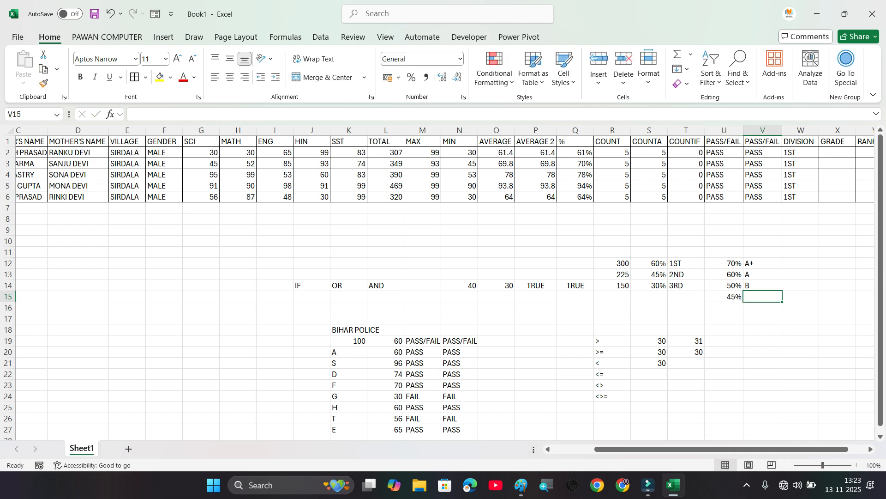
{"action": "type", "text": "C"}
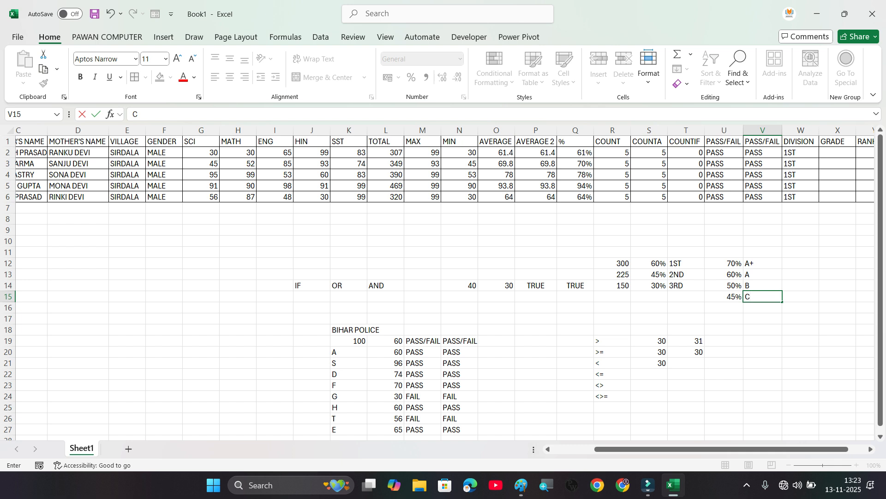
Step: Insert an IF function in GRADE cell X2 that tests Q2>=70% and returns "A+" when true
{"action": "left_click", "coordinate": [837, 153]}
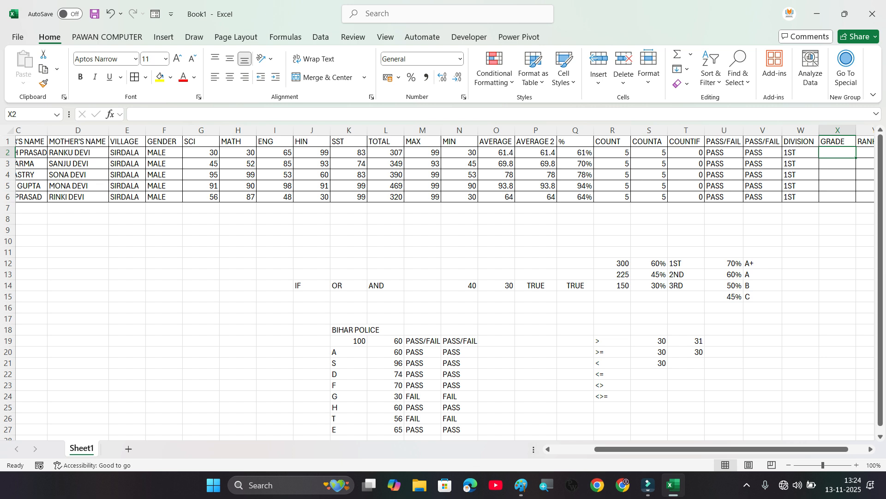
{"action": "key", "text": "shift+F3"}
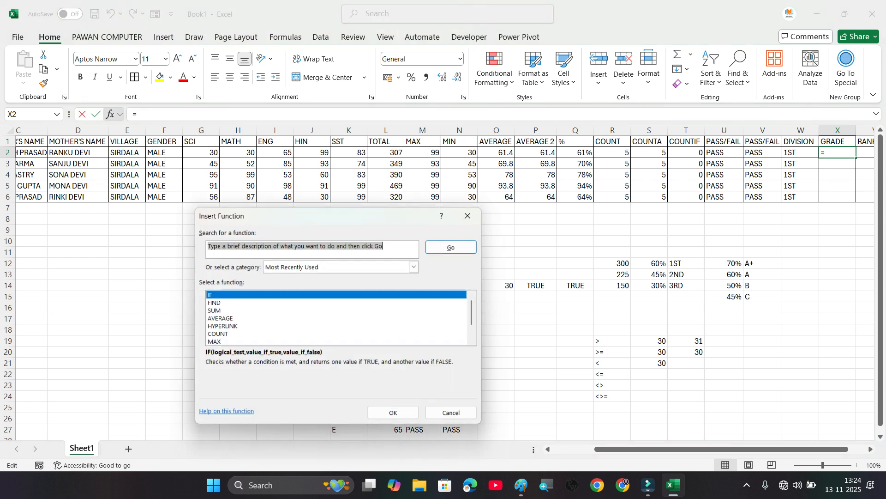
{"action": "left_click", "coordinate": [213, 303]}
{"action": "left_click", "coordinate": [210, 295]}
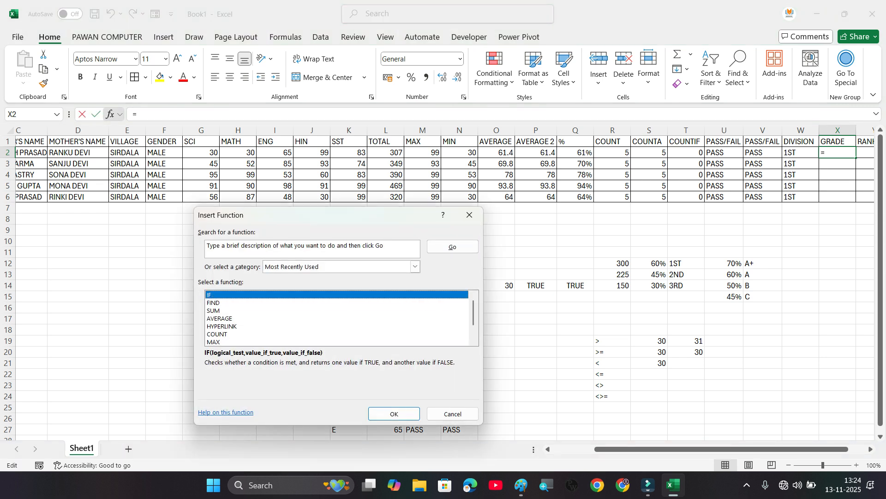
{"action": "left_click", "coordinate": [393, 414]}
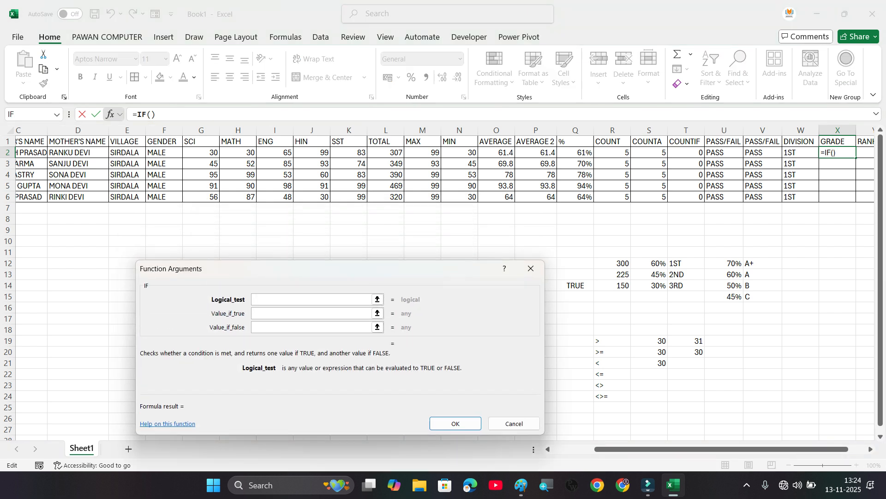
{"action": "left_click", "coordinate": [575, 164]}
{"action": "left_click", "coordinate": [575, 153]}
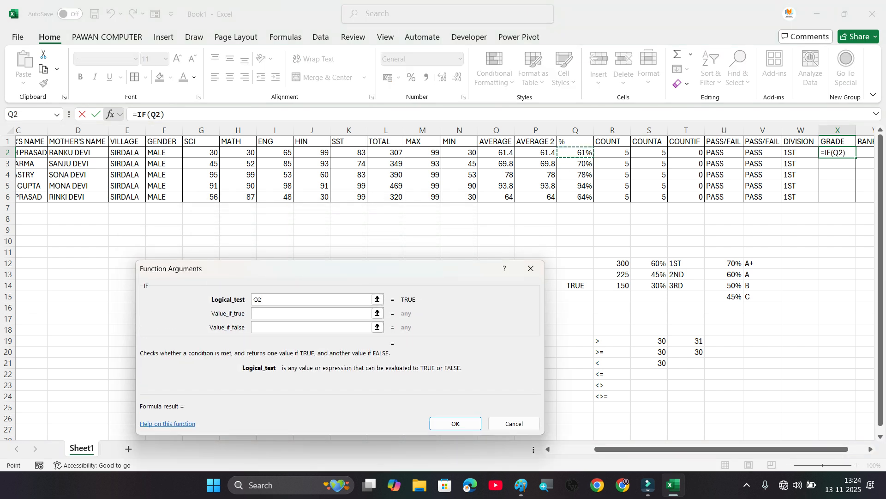
{"action": "type", "text": ">=70%"}
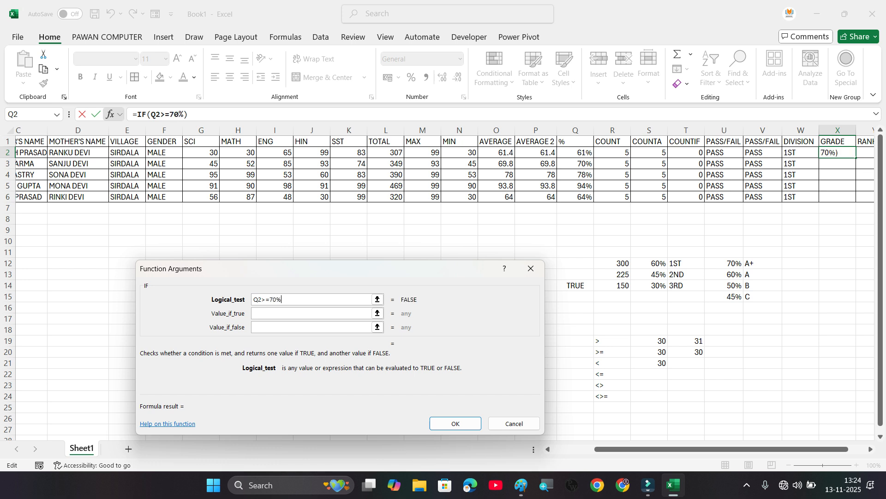
{"action": "key", "text": "Tab"}
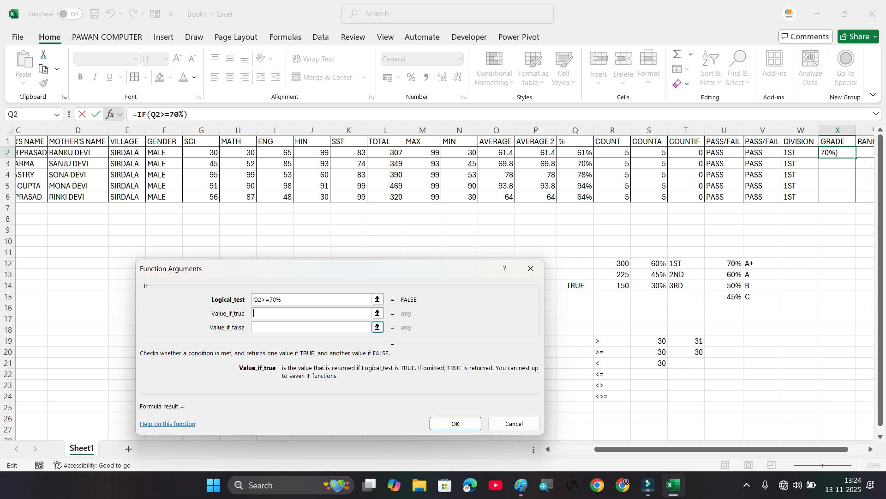
{"action": "type", "text": "A+"}
Step: Nest a second IF as the false value, testing Q2>=60% and returning "A" when true
{"action": "key", "text": "Tab"}
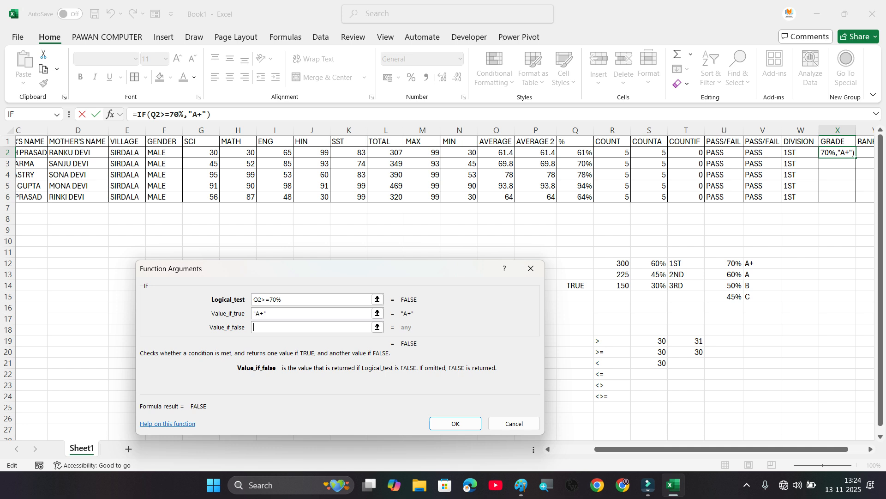
{"action": "left_click", "coordinate": [27, 114]}
{"action": "left_click", "coordinate": [575, 152]}
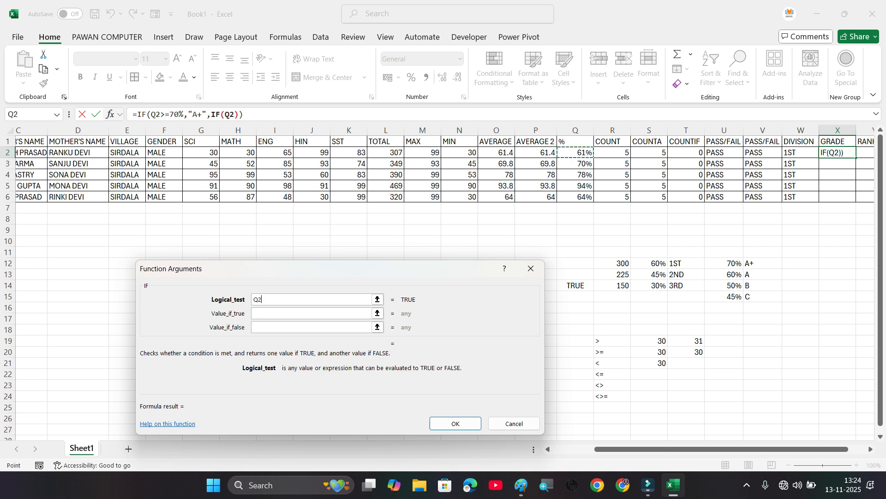
{"action": "type", "text": ">=60%"}
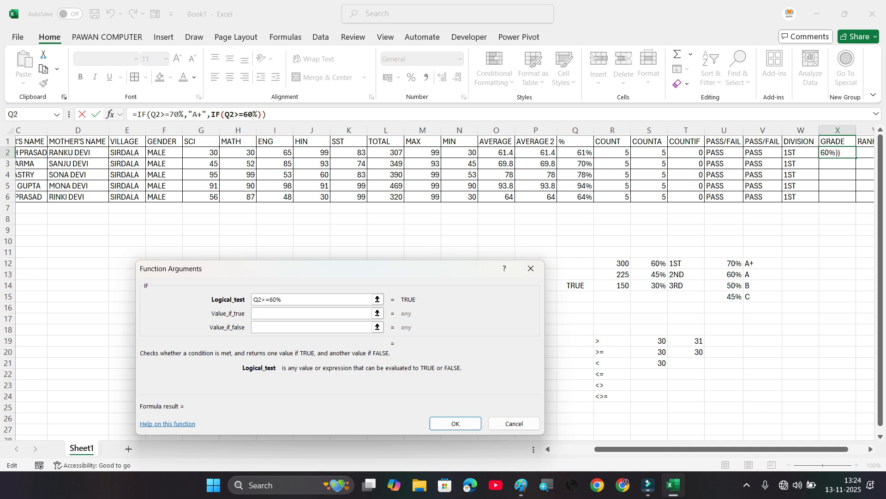
{"action": "left_click", "coordinate": [341, 313]}
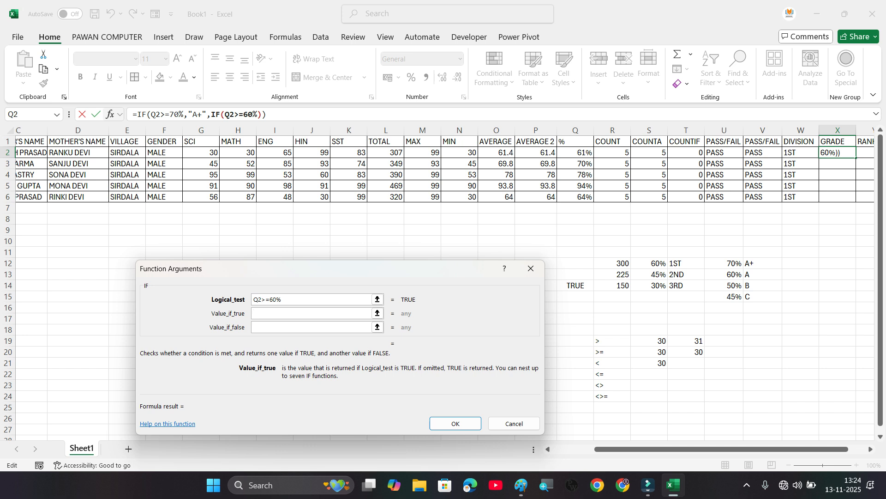
{"action": "type", "text": "A"}
Step: Nest a third IF as the false value, testing Q2>=50% and returning "B" when true
{"action": "key", "text": "Tab"}
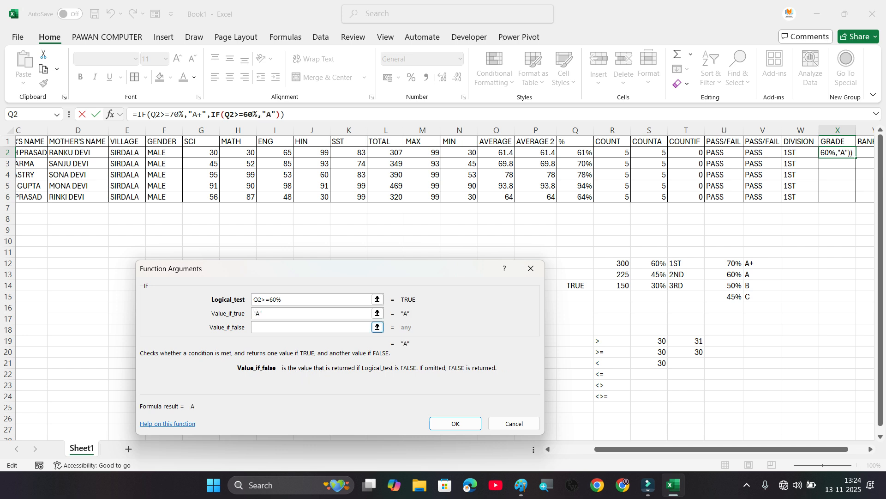
{"action": "left_click", "coordinate": [29, 114]}
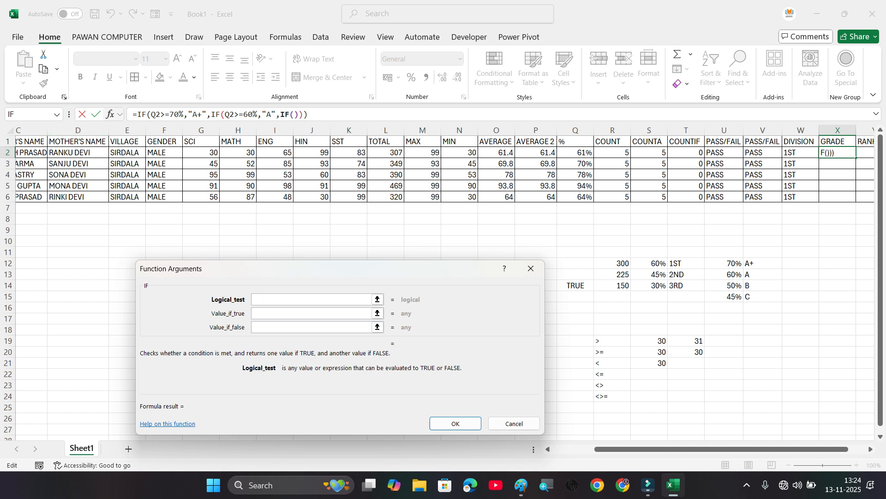
{"action": "left_click", "coordinate": [576, 153]}
{"action": "type", "text": ">"}
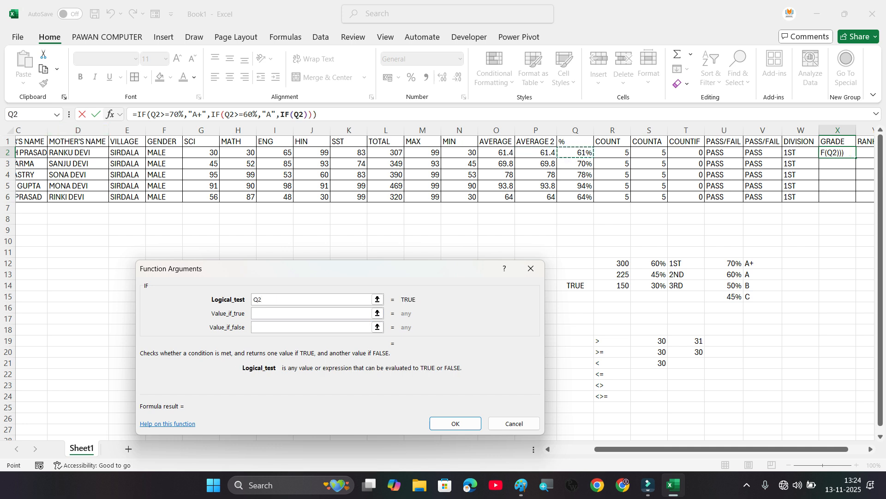
{"action": "type", "text": "=50"}
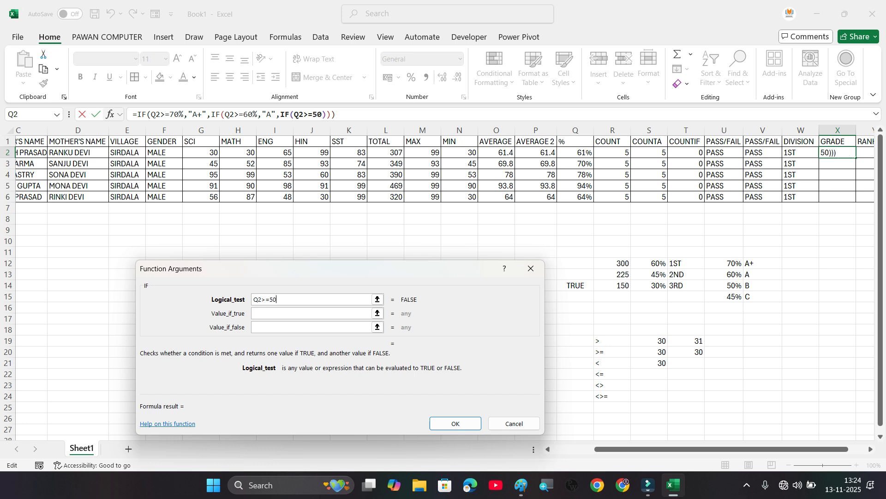
{"action": "type", "text": "%"}
{"action": "key", "text": "Tab"}
{"action": "type", "text": "B"}
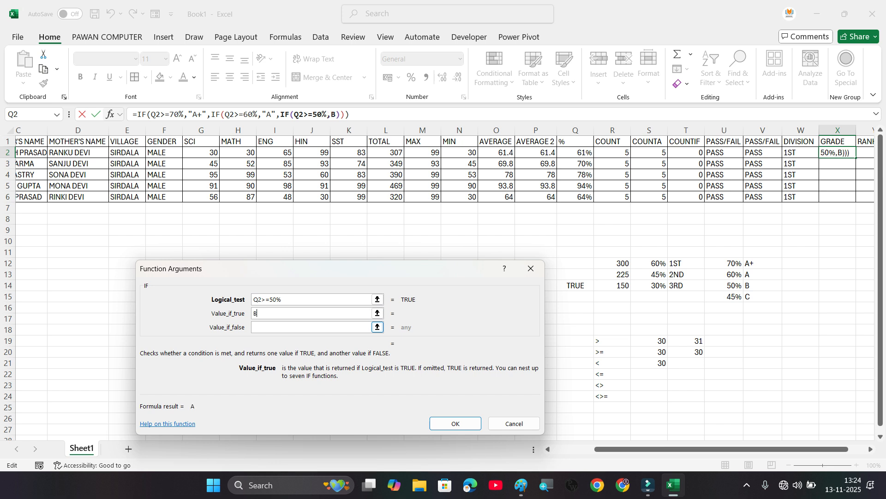
Step: Nest a fourth IF as the false value, testing Q2>=45% and returning "C" when true
{"action": "left_click", "coordinate": [312, 326]}
{"action": "left_click", "coordinate": [29, 115]}
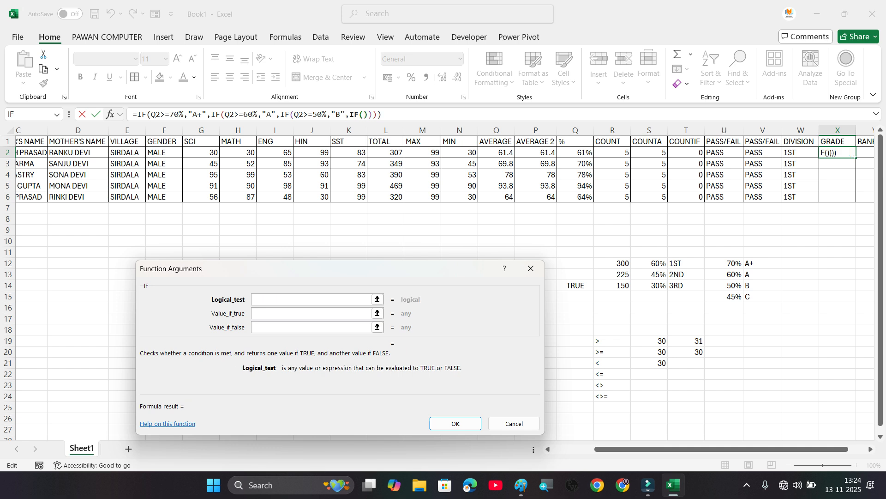
{"action": "left_click", "coordinate": [576, 152]}
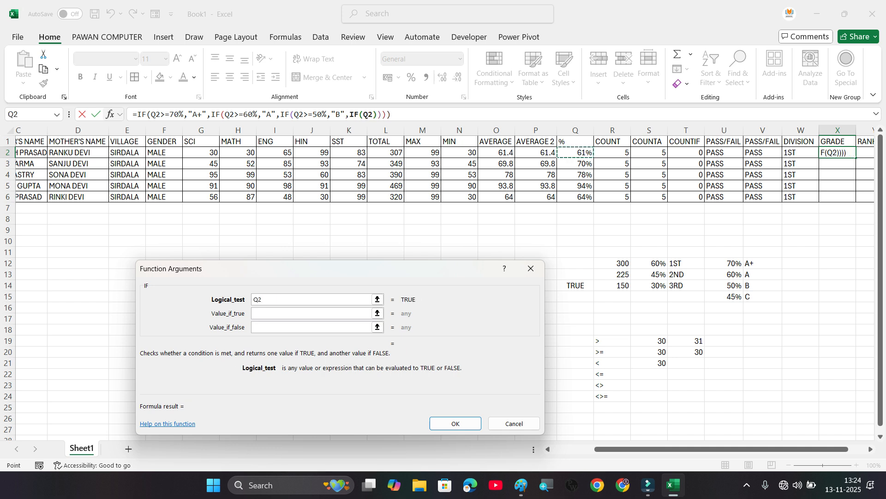
{"action": "type", "text": ">=45"}
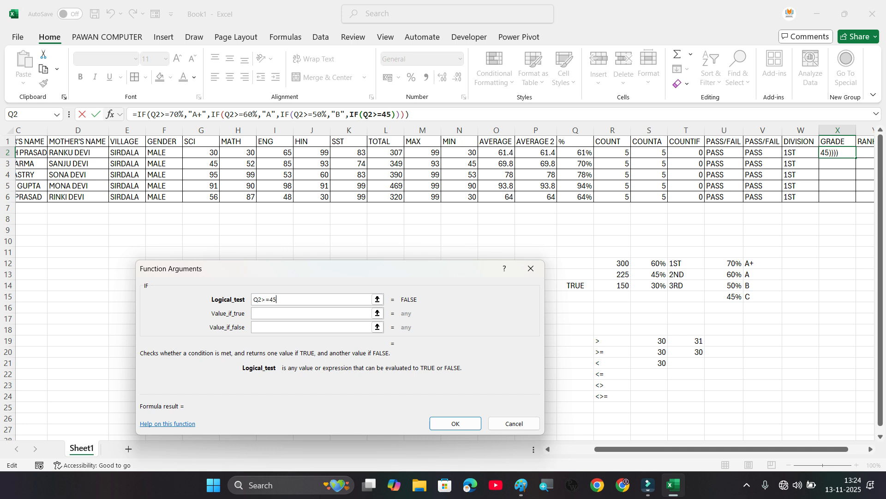
{"action": "type", "text": "%"}
{"action": "key", "text": "Tab"}
{"action": "type", "text": "\"C\""}
Step: Complete the nested IF with "D" as the final false value and fill the GRADE formula down to X6
{"action": "key", "text": "Tab"}
{"action": "type", "text": "D"}
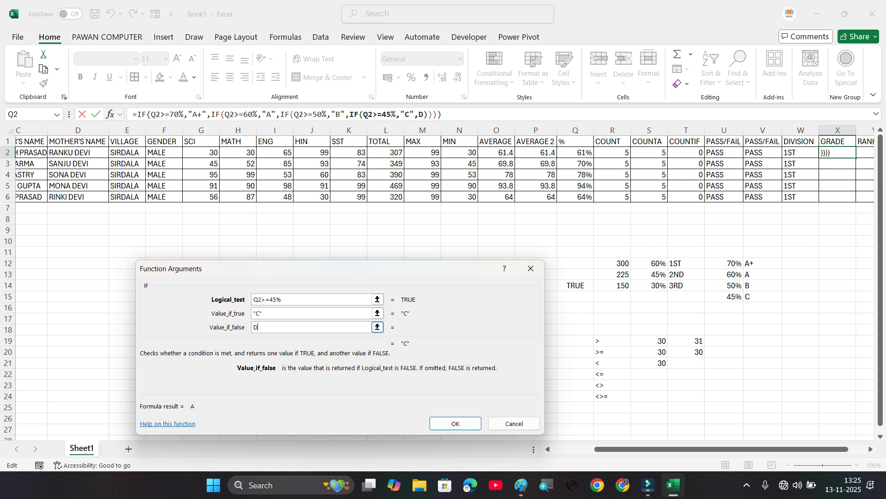
{"action": "left_click", "coordinate": [455, 423]}
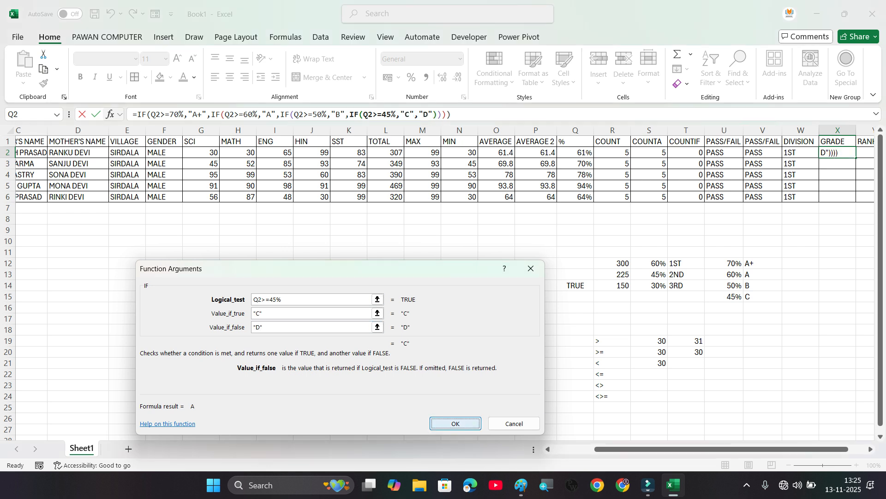
{"action": "left_click_drag", "start_coordinate": [856, 158], "coordinate": [856, 198]}
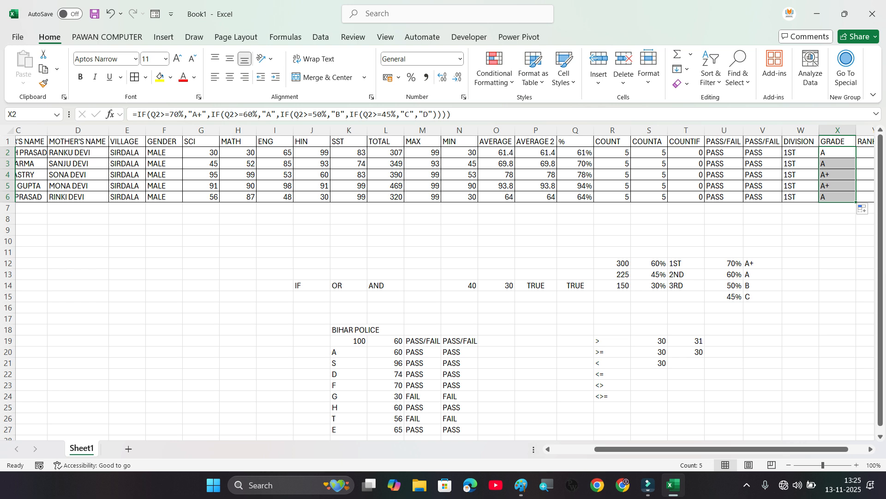
Step: Start a RANK formula in Y2 that ranks the total in L2 against the absolute range $L$2:$L$6
{"action": "left_click_drag", "start_coordinate": [720, 449], "coordinate": [738, 449]}
{"action": "left_click", "coordinate": [819, 152]}
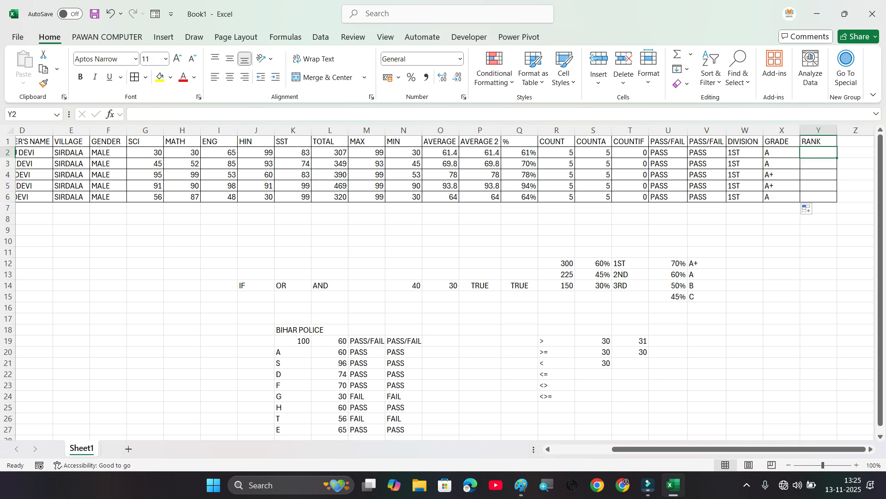
{"action": "type", "text": "=RAN"}
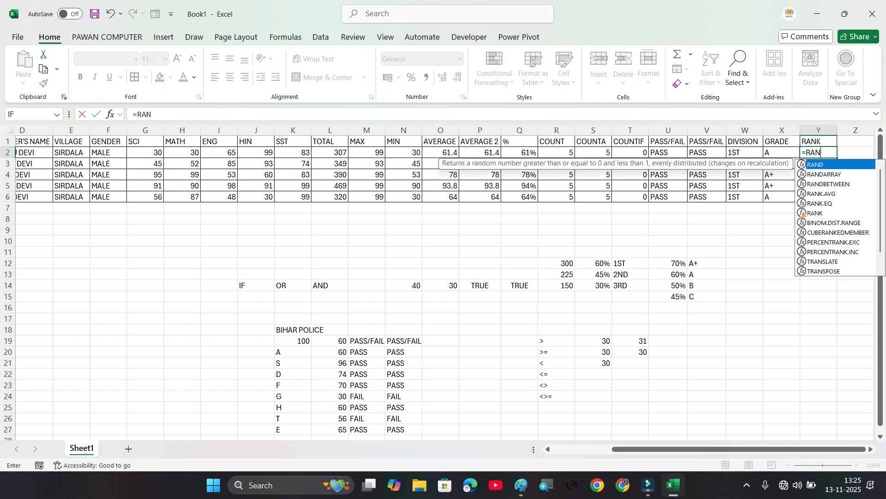
{"action": "type", "text": "K("}
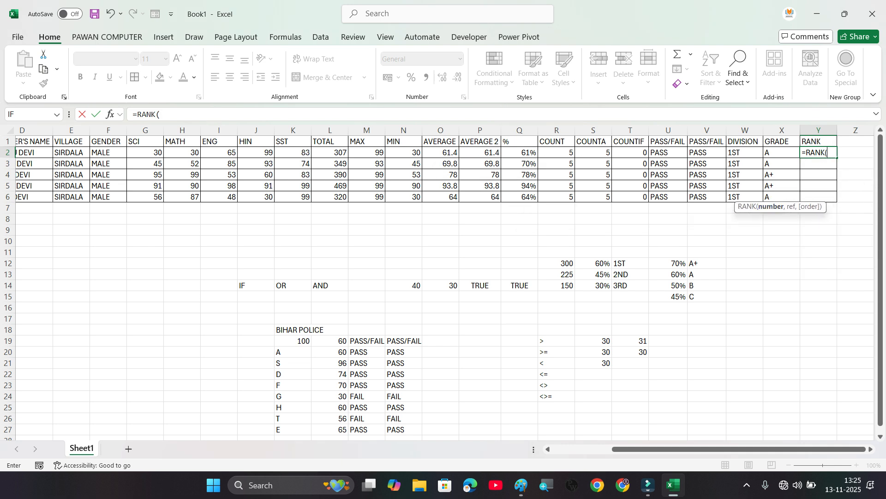
{"action": "left_click", "coordinate": [327, 153]}
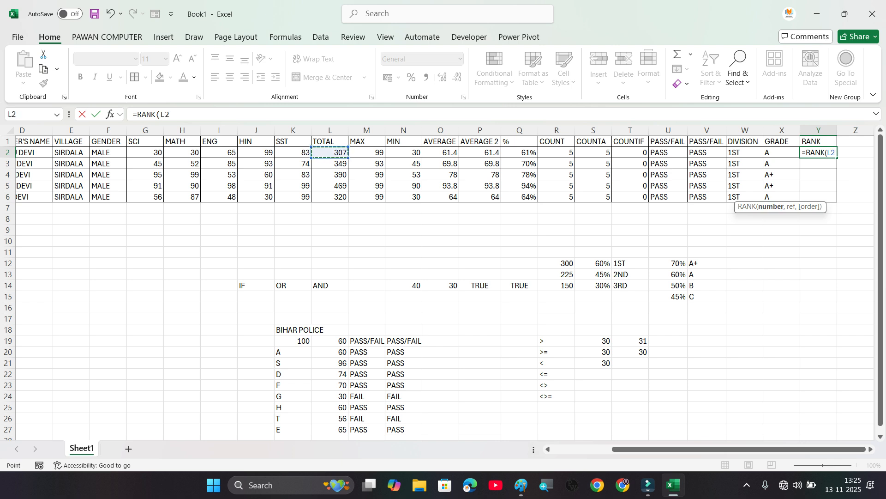
{"action": "type", "text": ","}
{"action": "left_click_drag", "start_coordinate": [328, 154], "coordinate": [344, 198]}
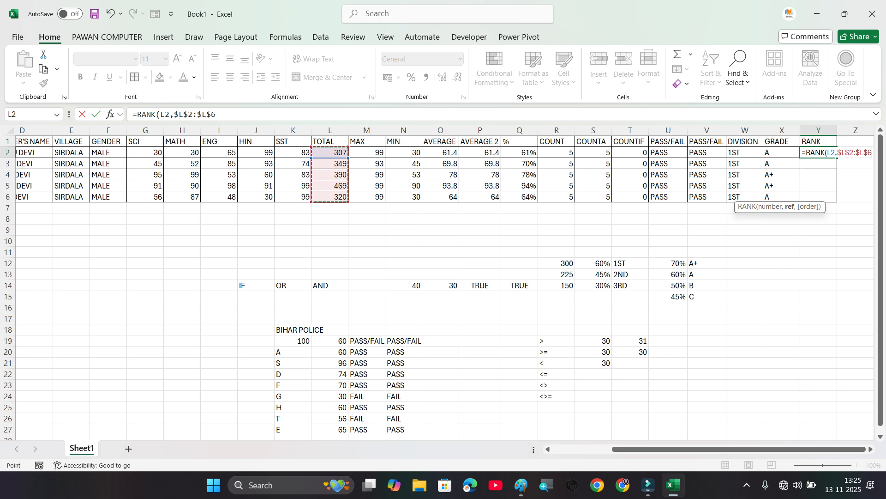
Step: Complete the RANK formula with order 0 for descending and fill it down to Y6
{"action": "type", "text": ","}
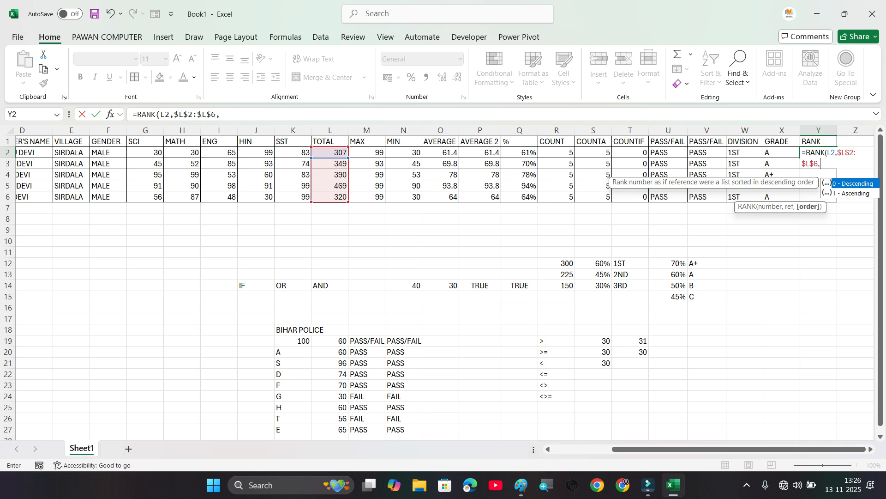
{"action": "type", "text": "0"}
{"action": "key", "text": "Return"}
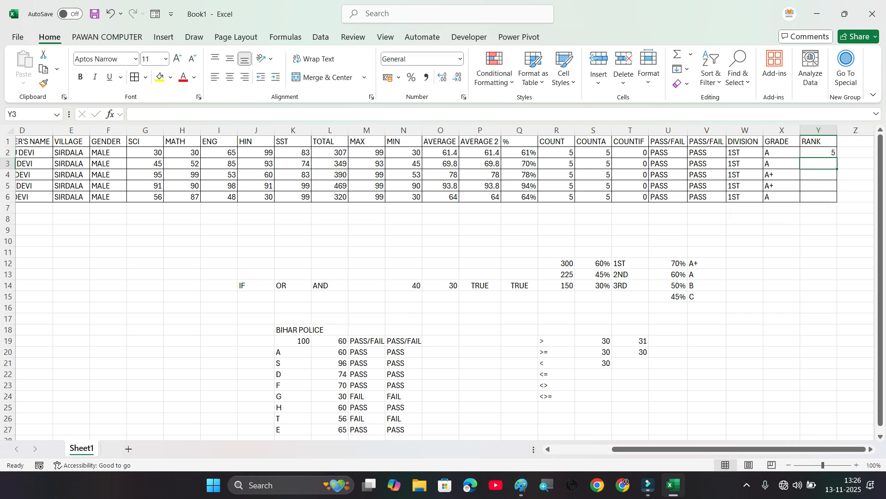
{"action": "key", "text": "Up"}
{"action": "left_click_drag", "start_coordinate": [836, 158], "coordinate": [837, 201]}
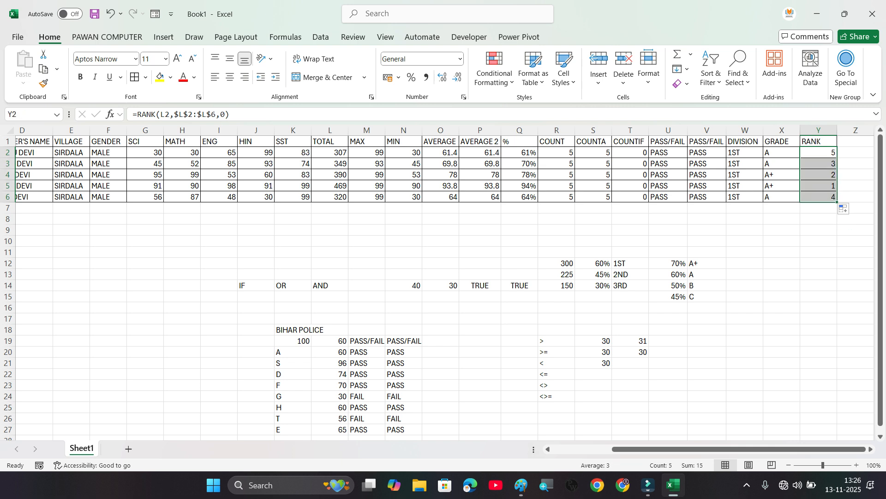
{"action": "left_click_drag", "start_coordinate": [819, 196], "coordinate": [18, 138]}
{"action": "left_click", "coordinate": [155, 241]}
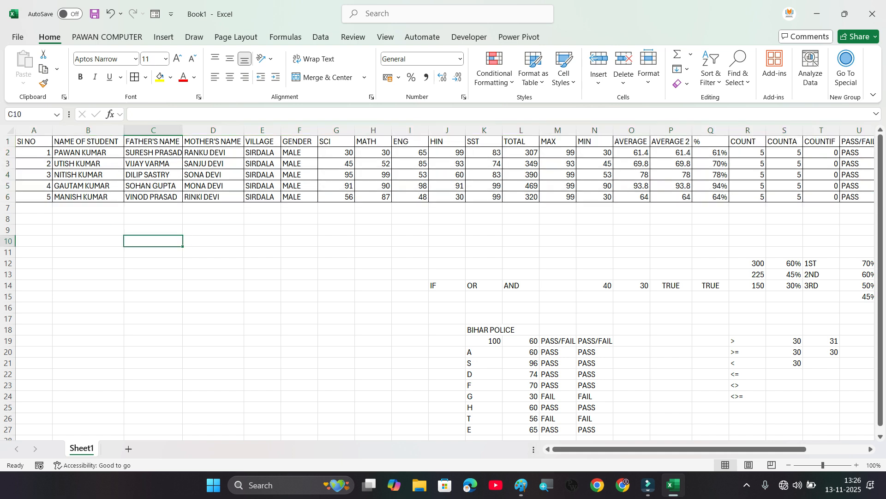